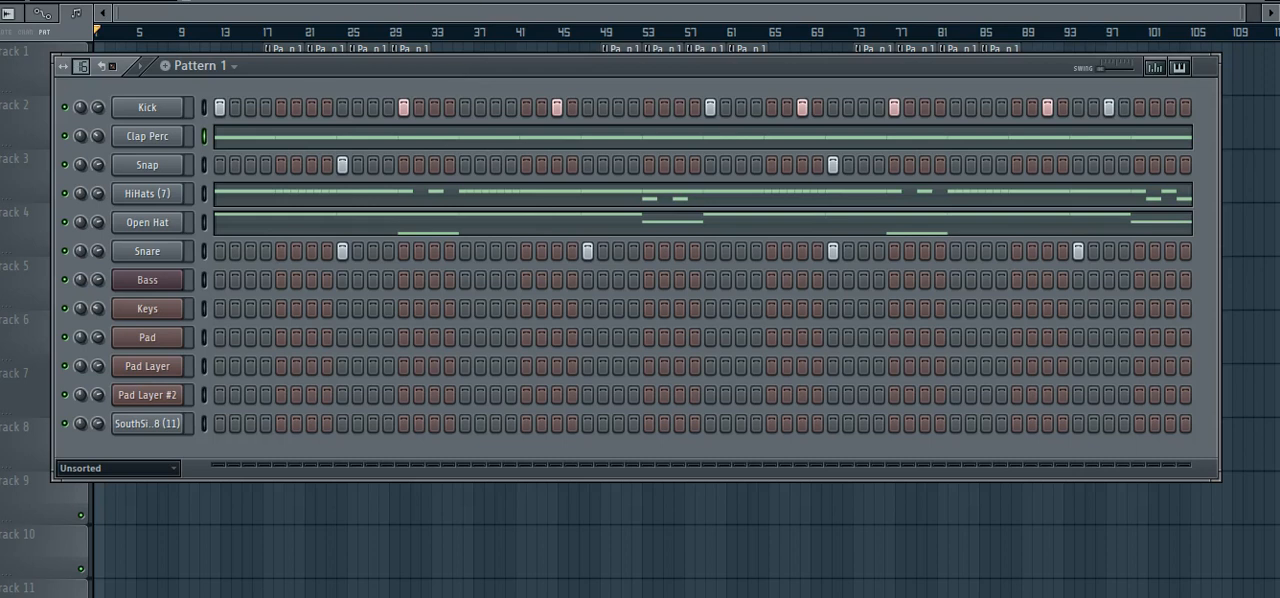
Play back the drums of Pattern 1 and view the Clap Perc channel's full note sequence in the piano roll.
key("space")
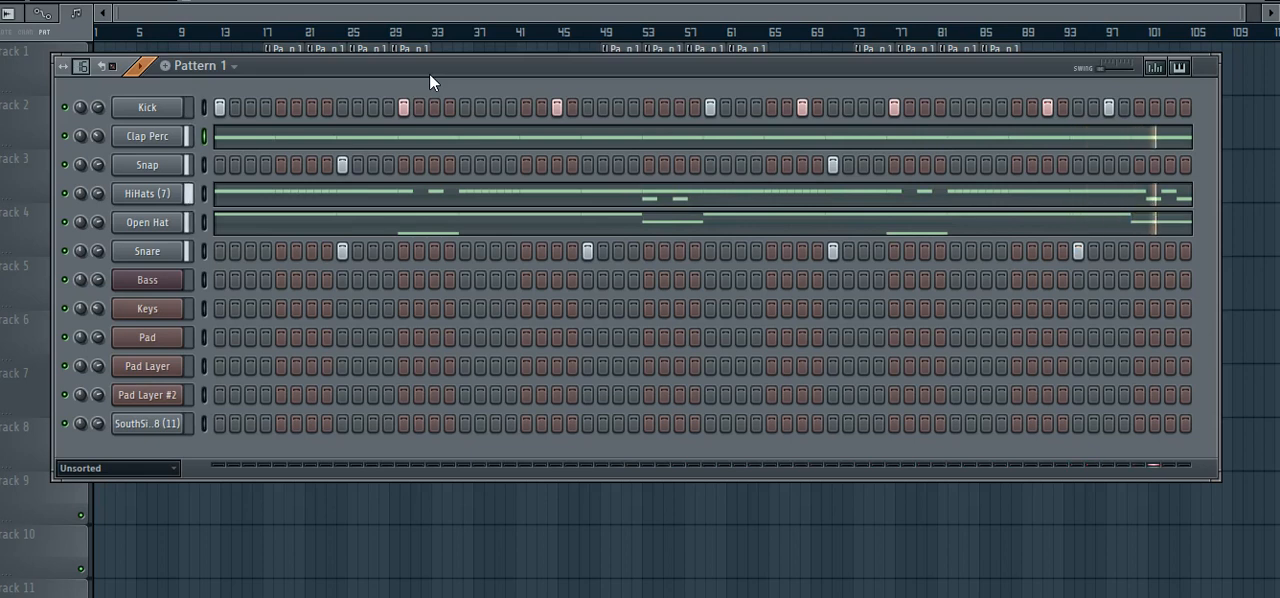
key("space")
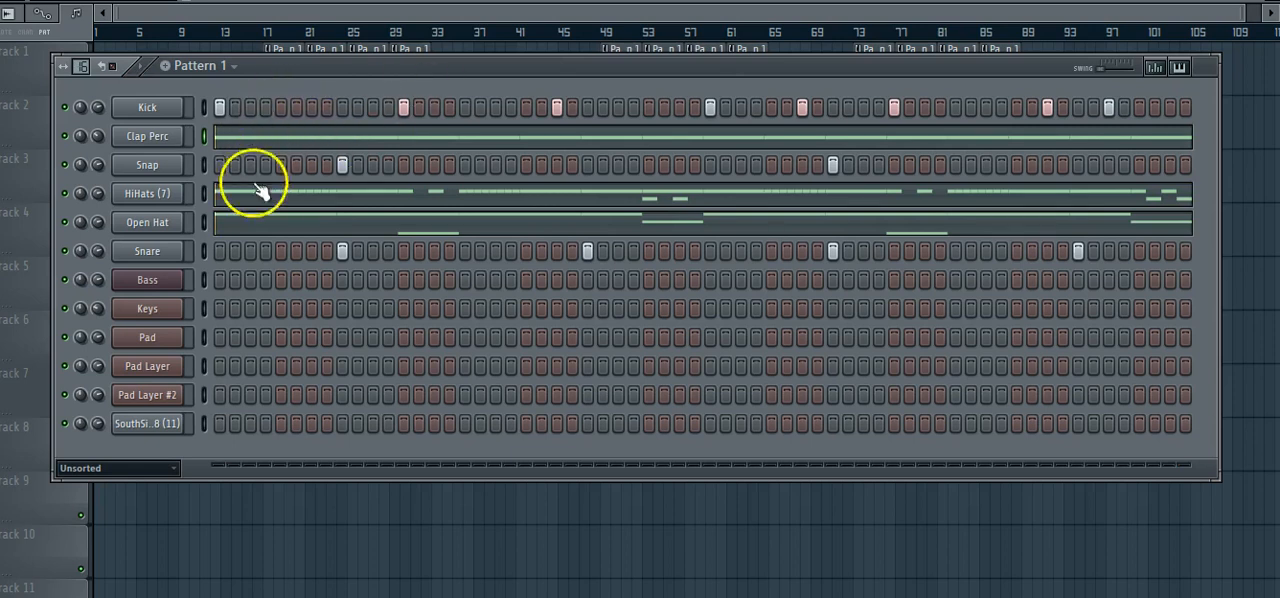
left_click(224, 138)
left_click_drag(190, 12, 945, 47)
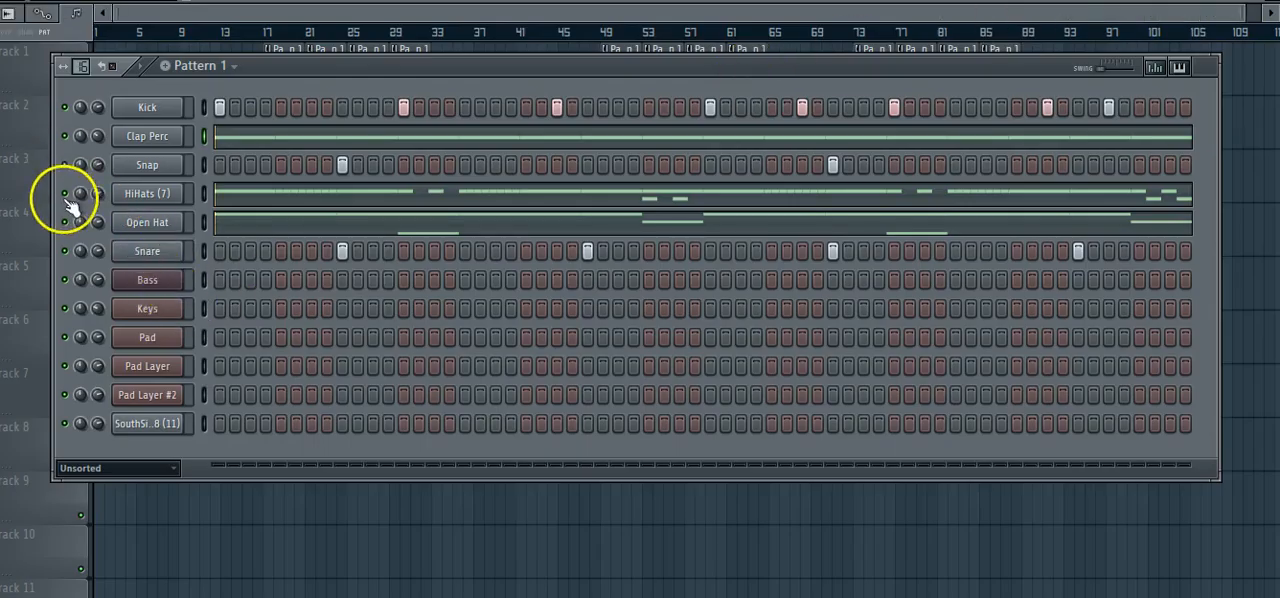
Solo the Clap Perc channel in Pattern 1 and play it back from its piano roll.
right_click(66, 134)
left_click(96, 142)
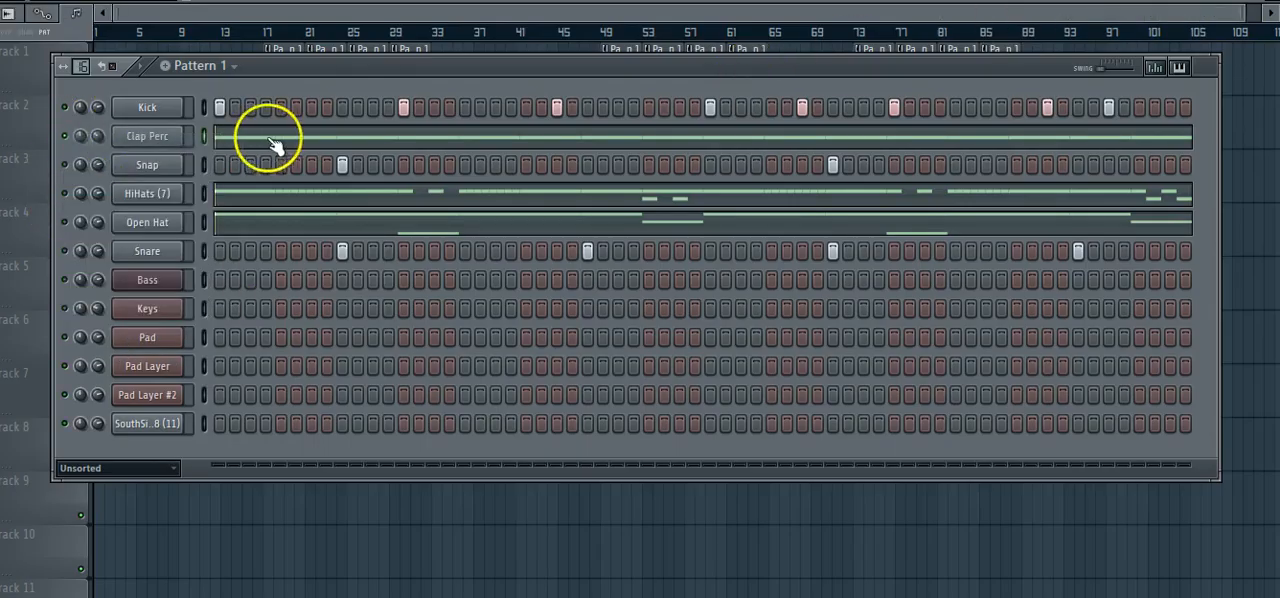
left_click(269, 138)
key("space")
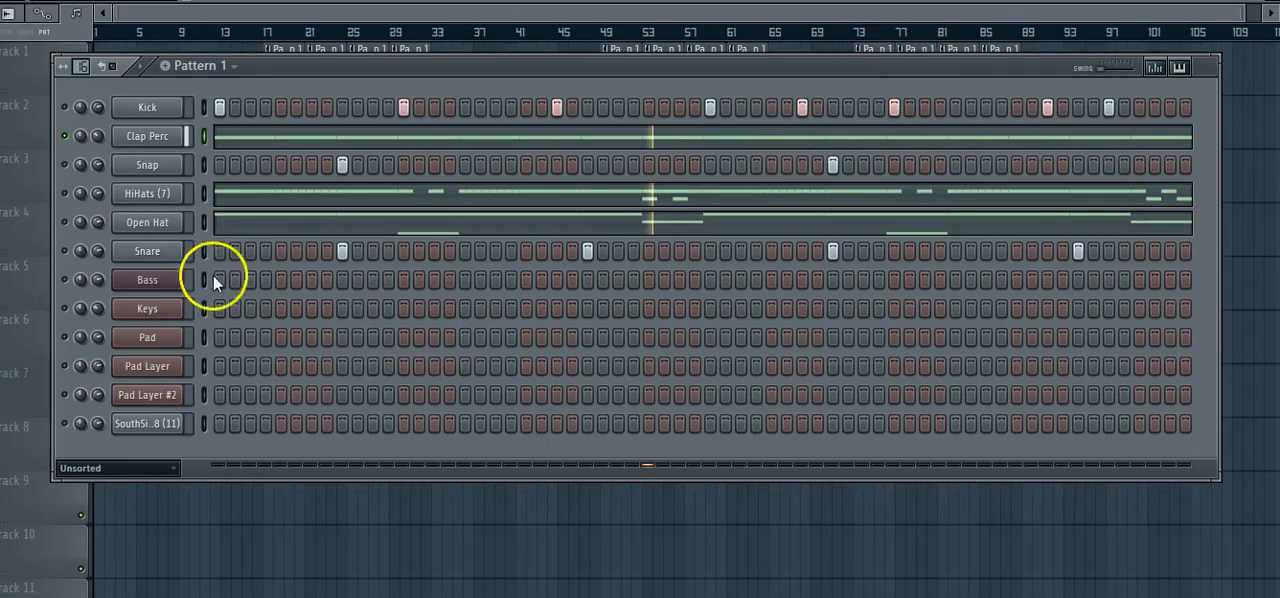
Enable the Snare channel alongside Clap Perc and play the two together.
left_click(65, 251)
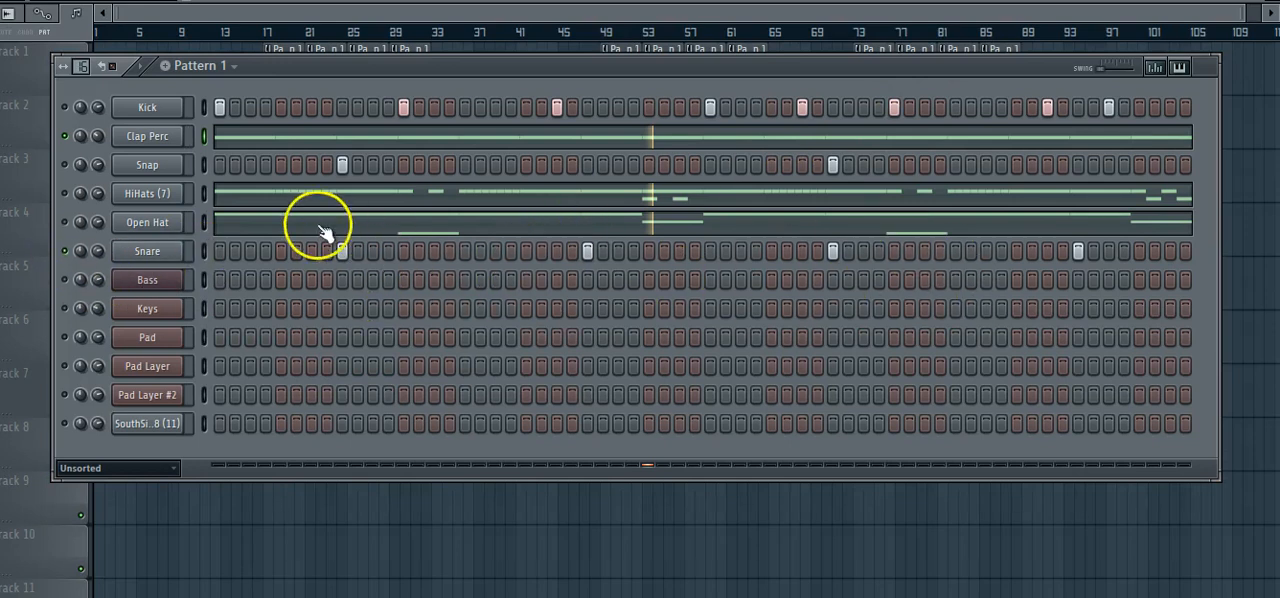
key("space")
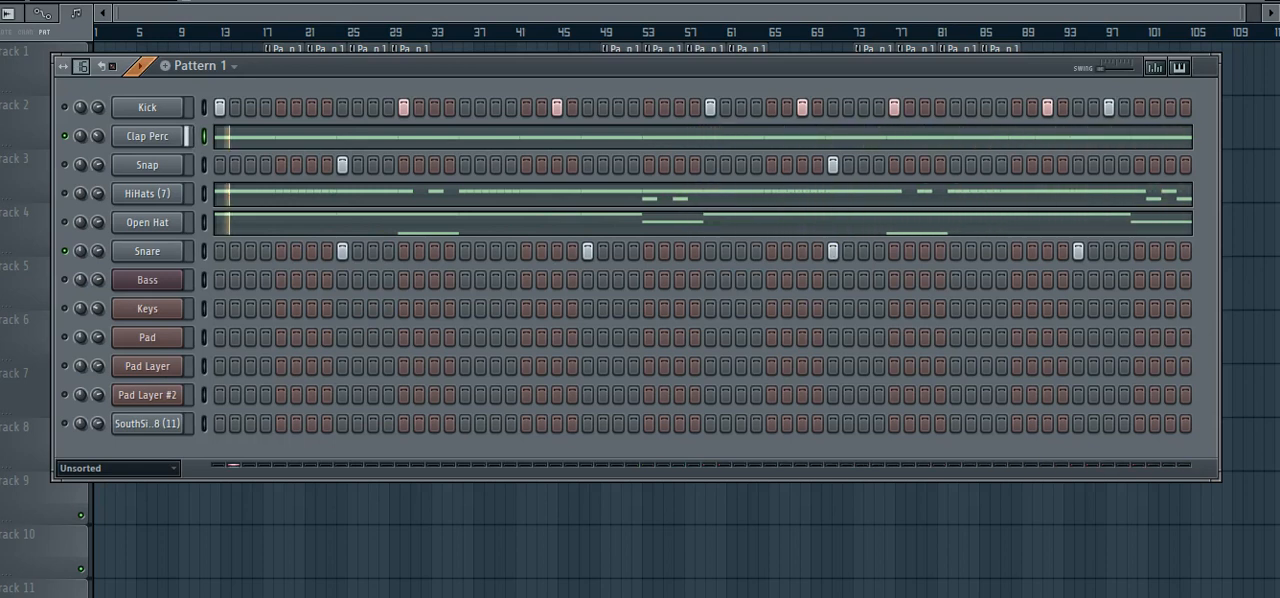
key("space")
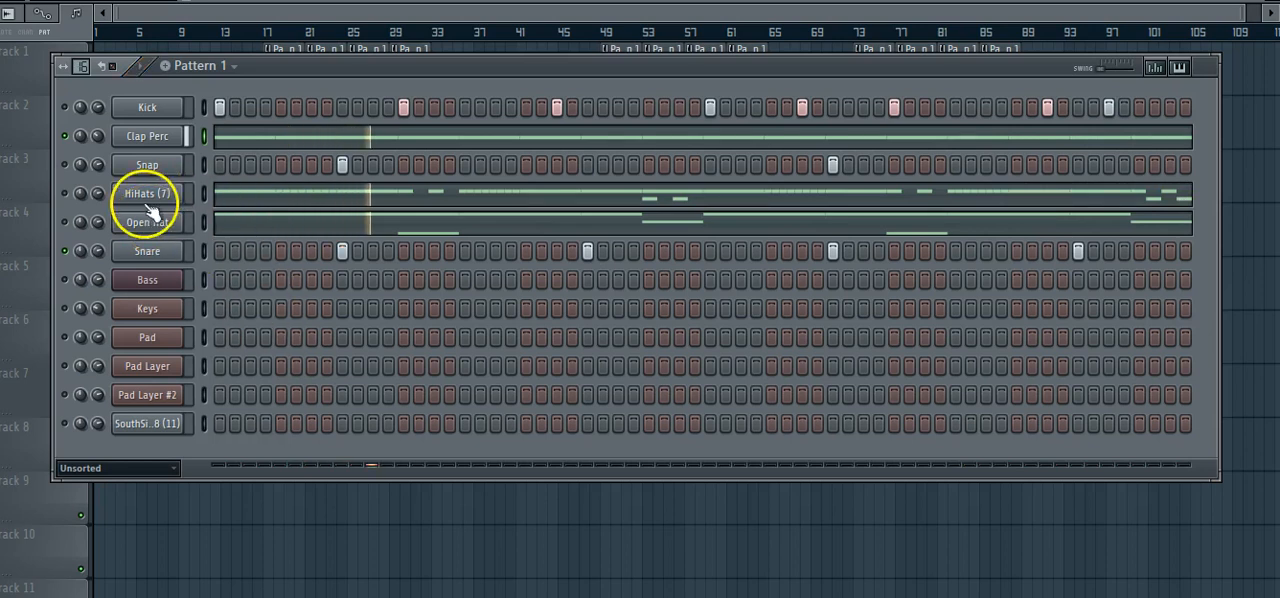
View the Open Hat channel's full bar of notes in the piano roll, audition the G4 pitch and play the pattern.
left_click(338, 232)
left_click_drag(284, 12, 1100, 117)
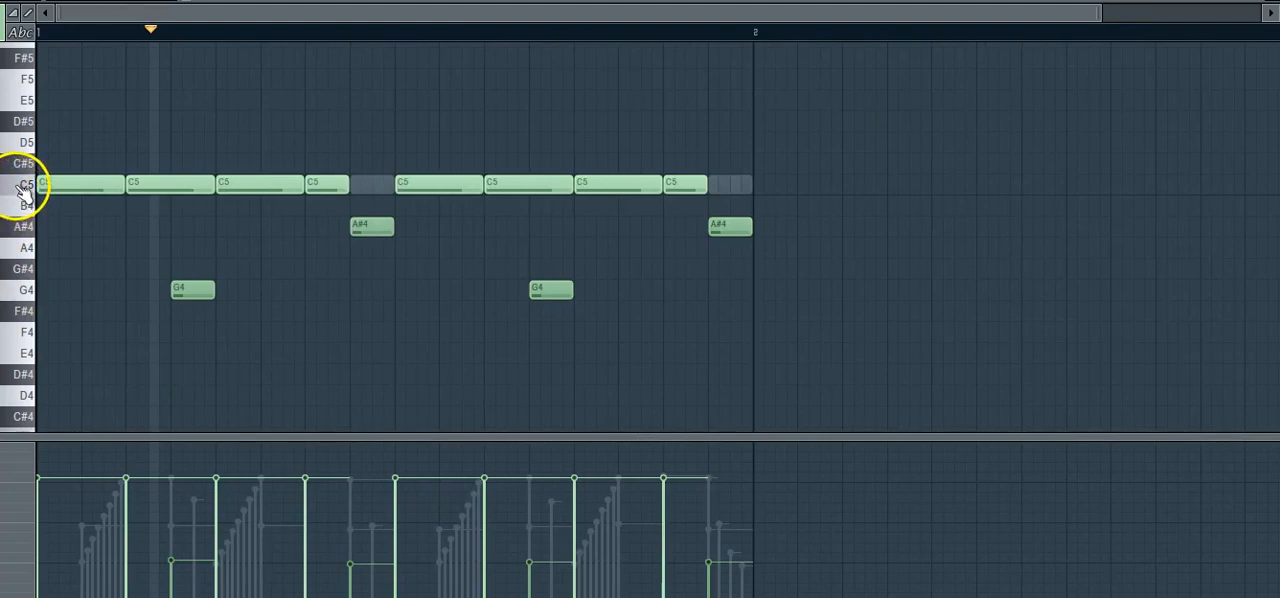
left_click(23, 290)
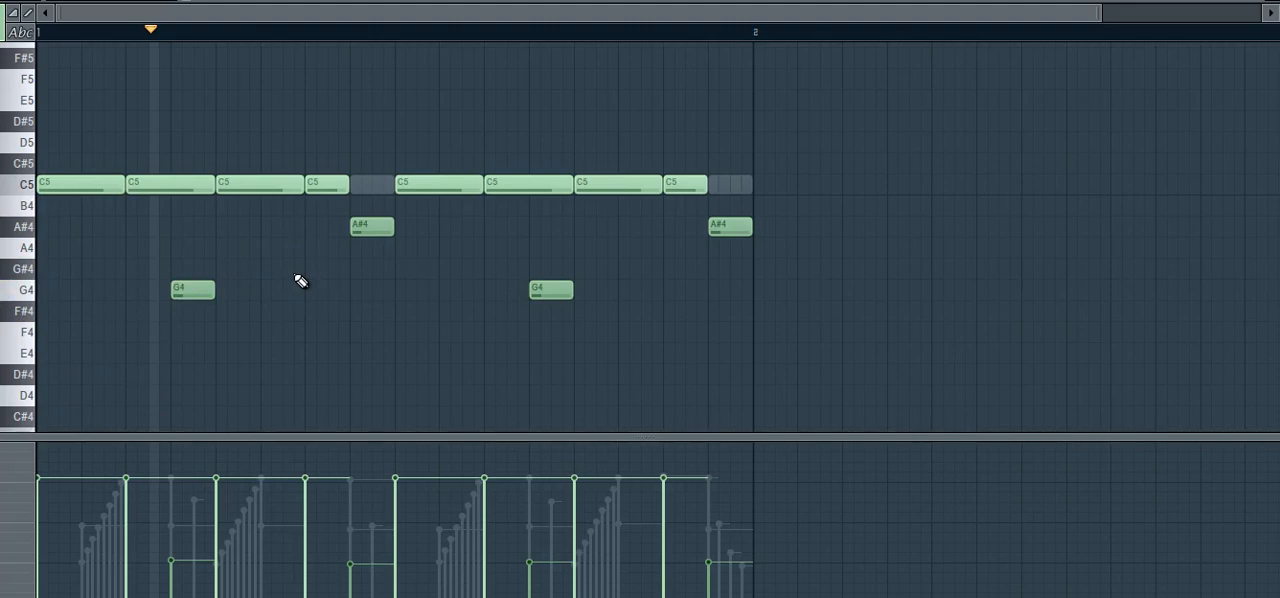
key("space")
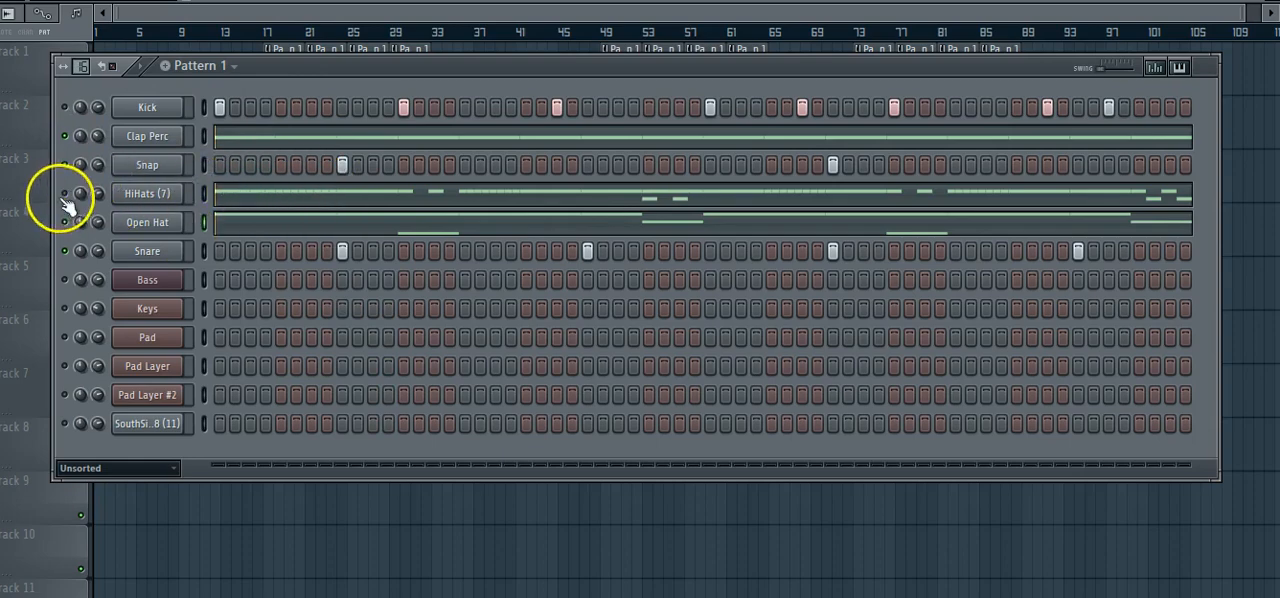
View the HiHats (7) channel's full bar of notes and velocities in the piano roll and play the pattern.
left_click(271, 191)
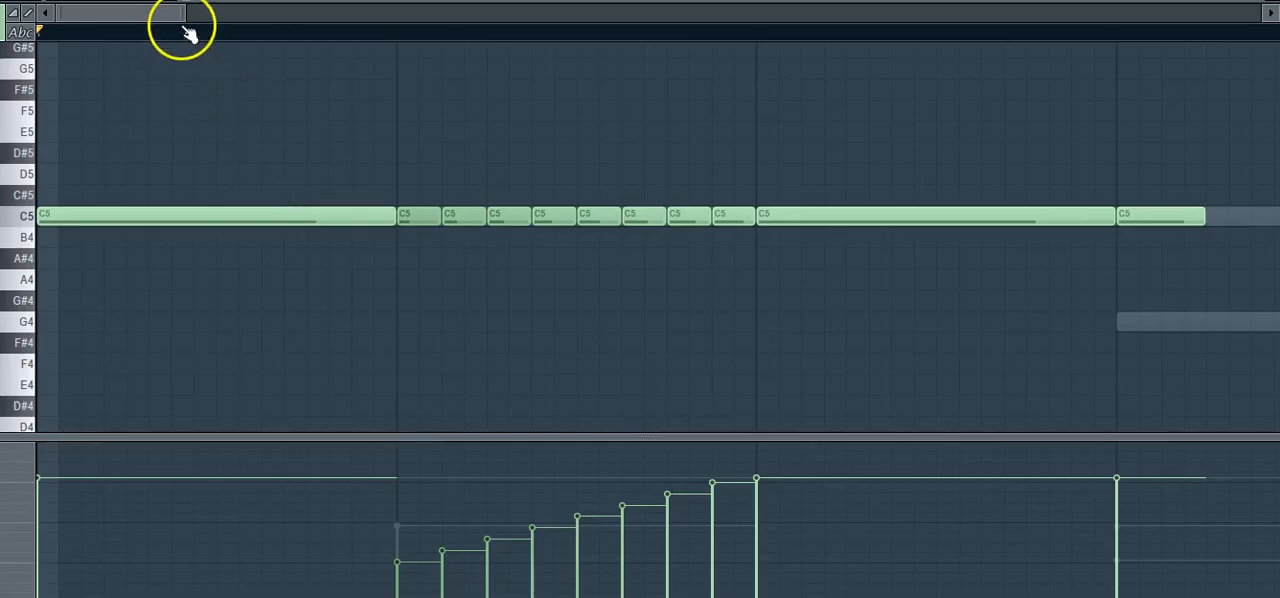
left_click_drag(182, 13, 1037, 13)
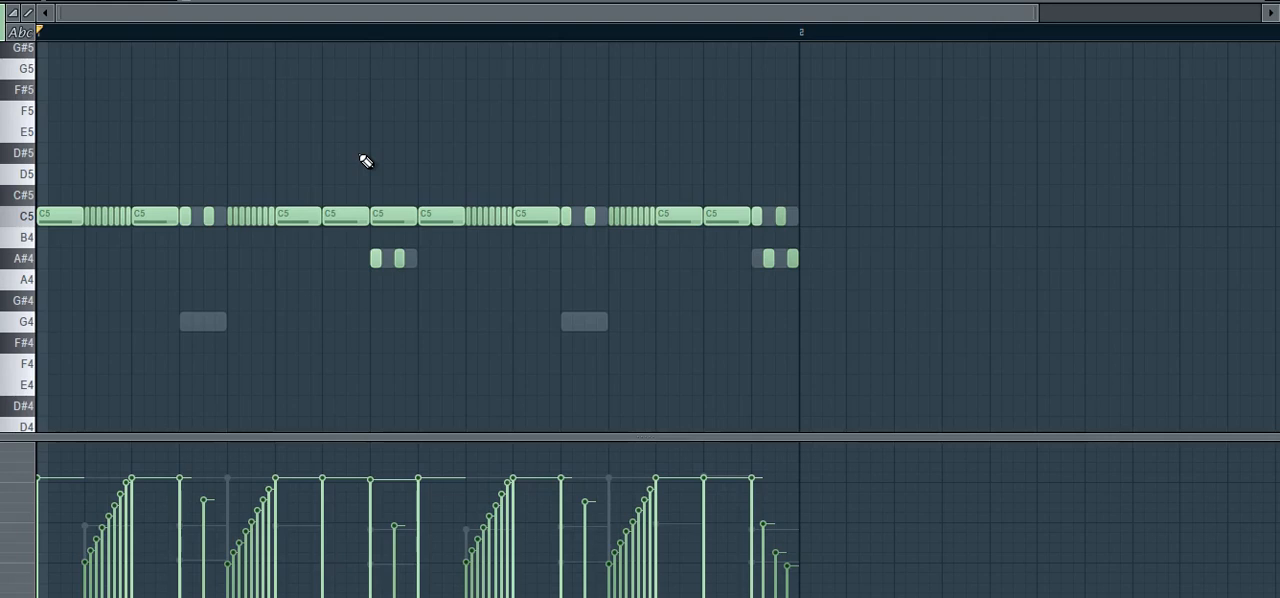
key("space")
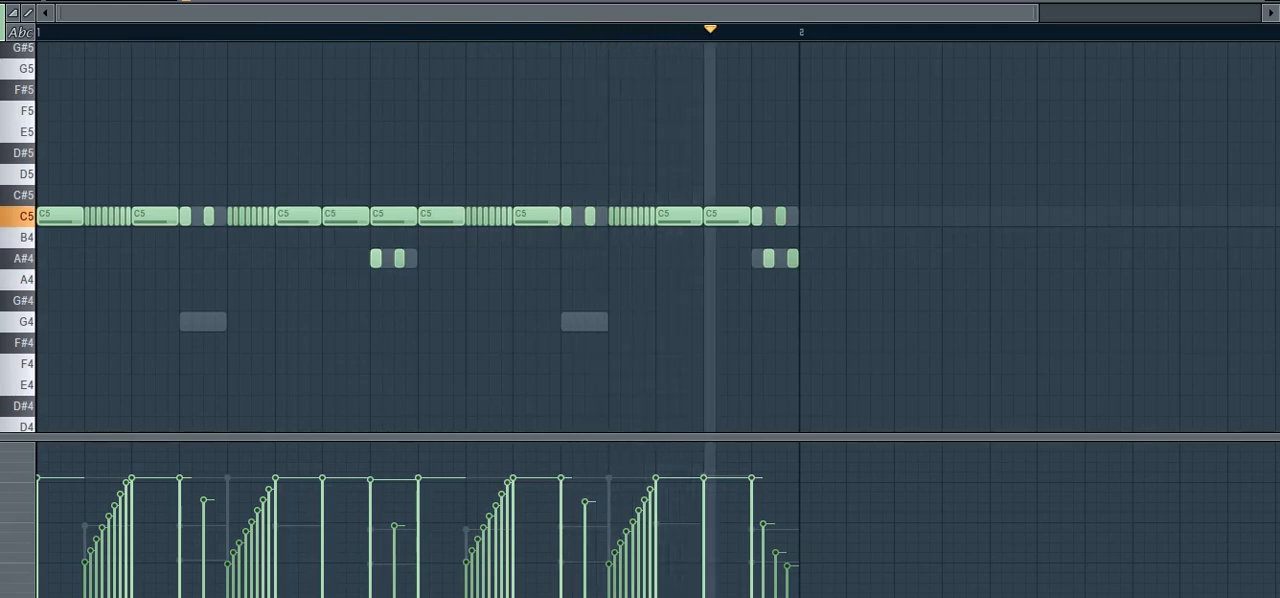
key("space")
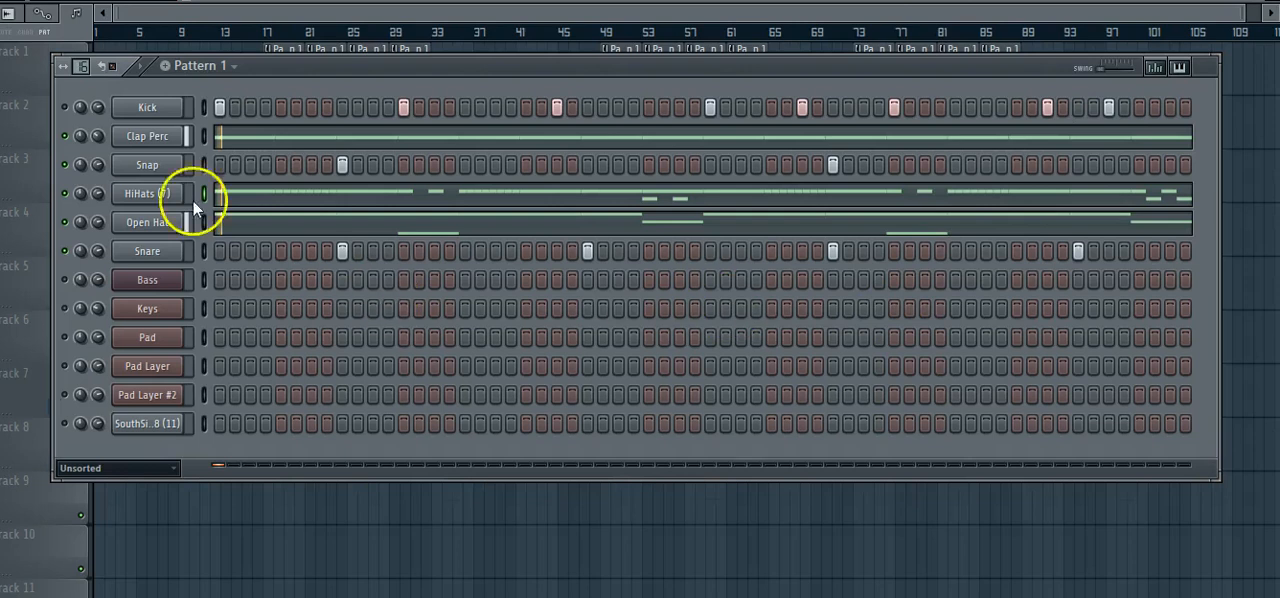
Enable the Kick channel, shift the channel rack slightly lower and play the complete drum pattern.
left_click(66, 107)
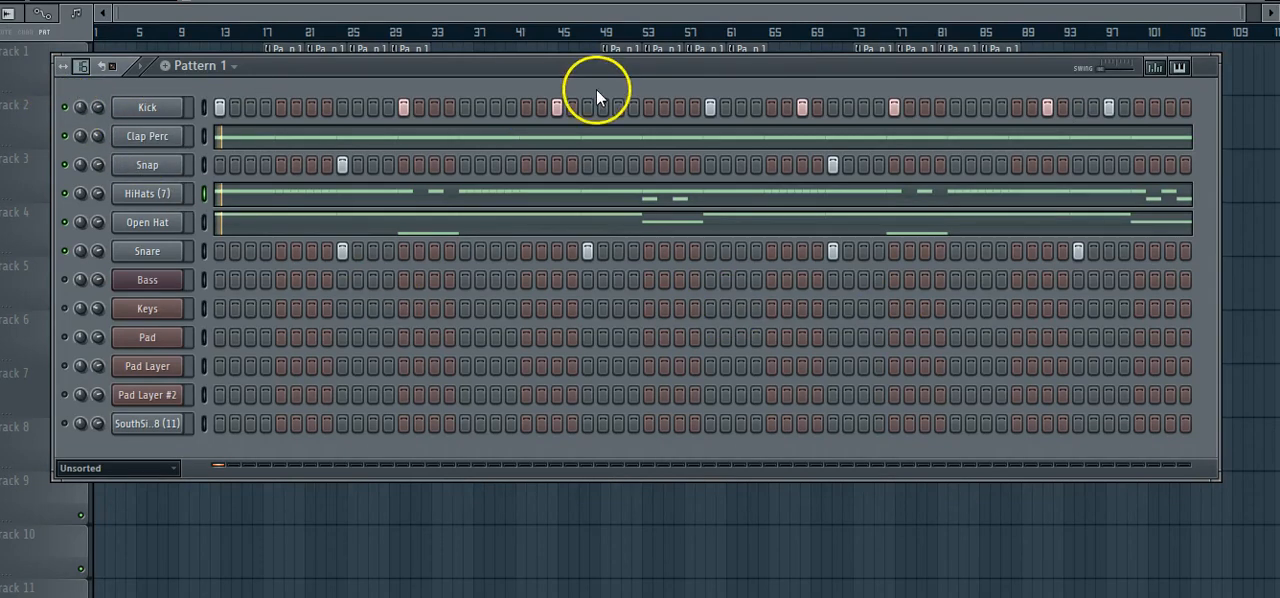
mouse_move(661, 82)
left_mouse_down()
mouse_move(611, 77)
mouse_move(660, 85)
left_mouse_up()
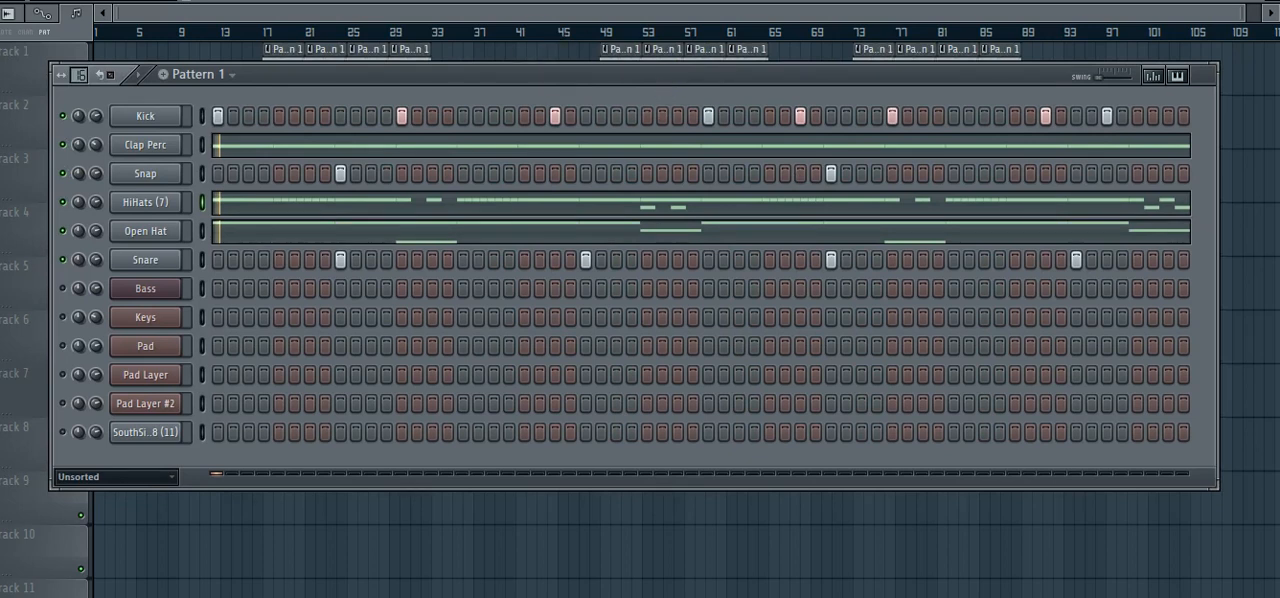
key("space")
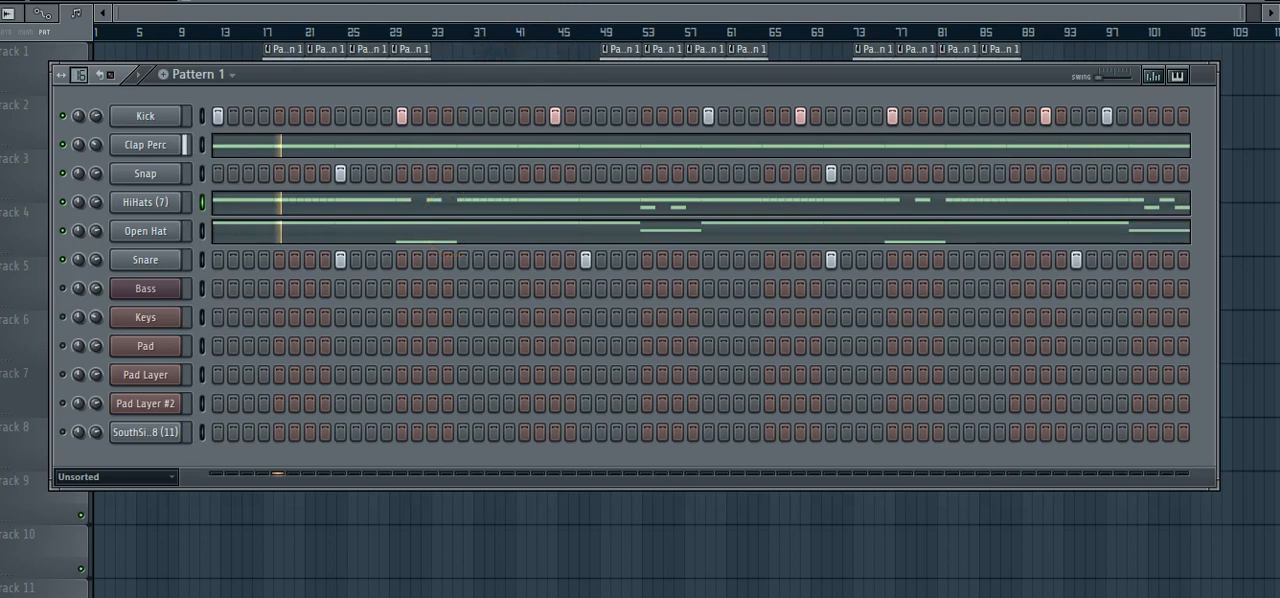
Switch to Pattern 2, show all four bars of the Pad channel's chords in the piano roll and play the pattern.
key("KP_Add")
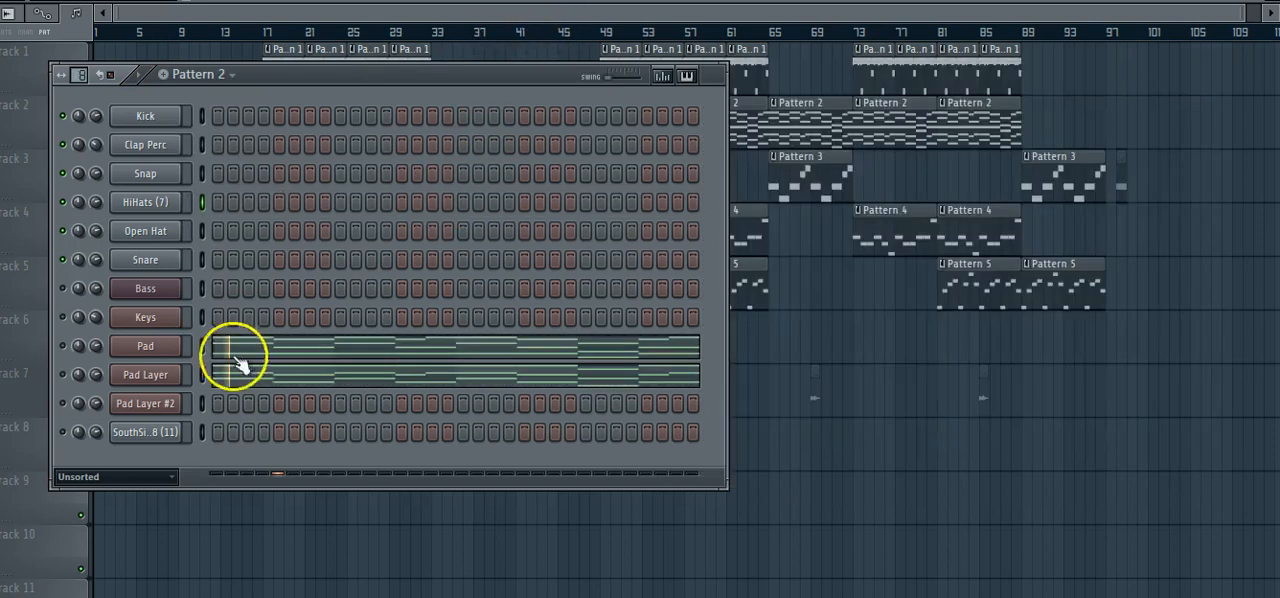
left_click(257, 355)
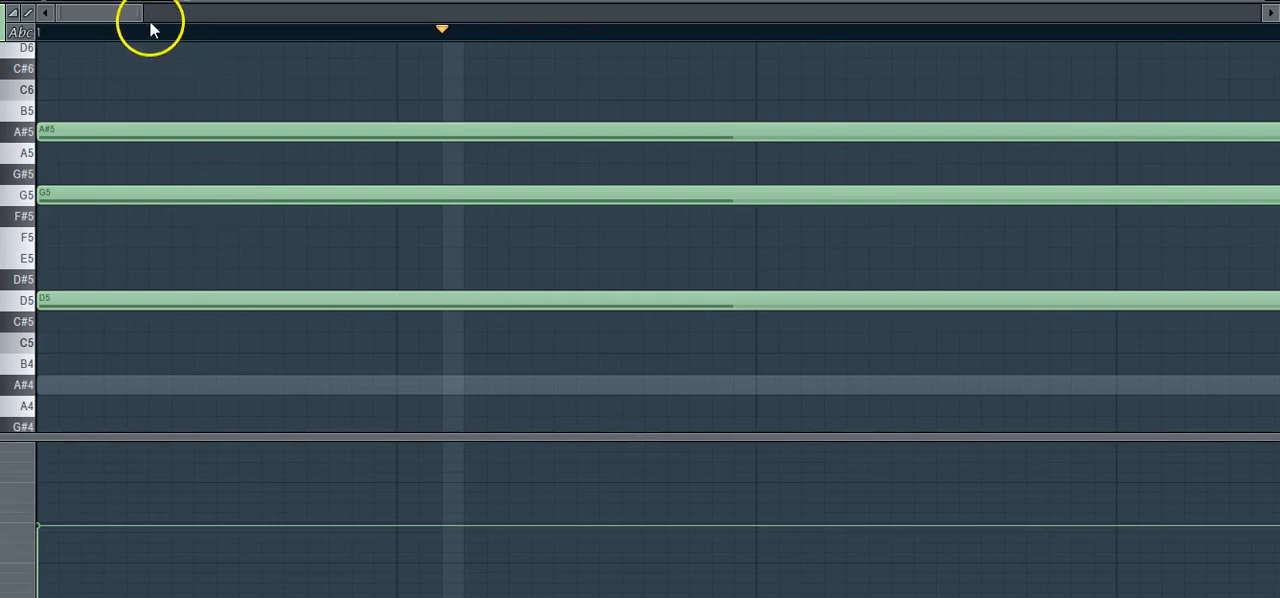
left_click_drag(142, 12, 845, 53)
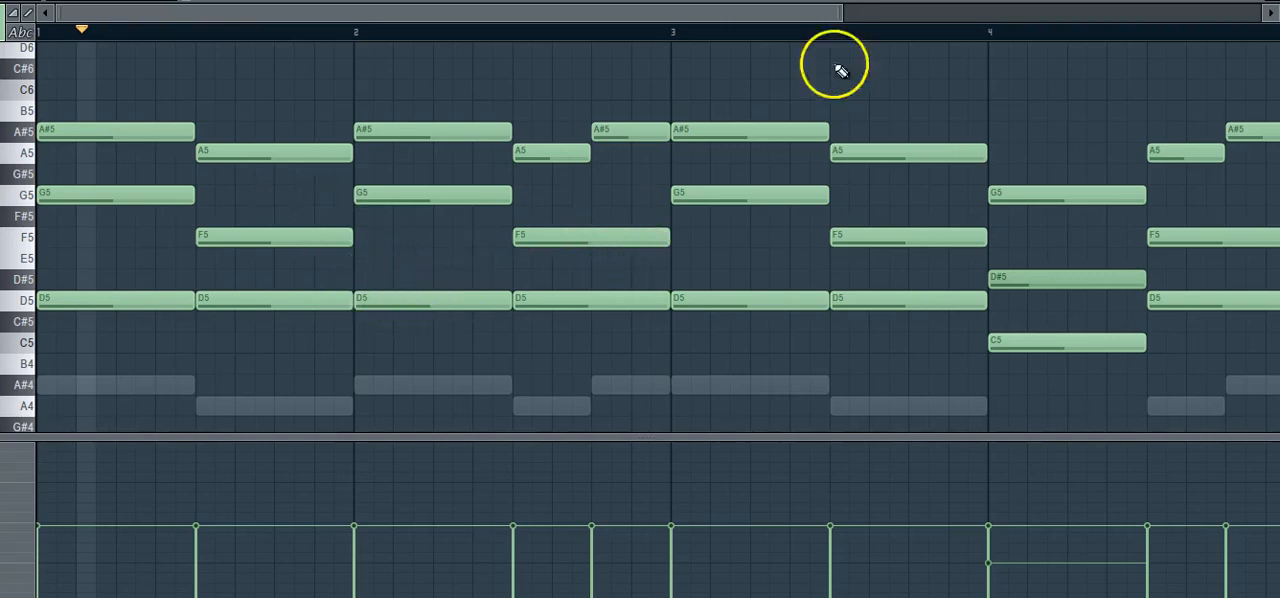
left_click_drag(846, 20, 1030, 14)
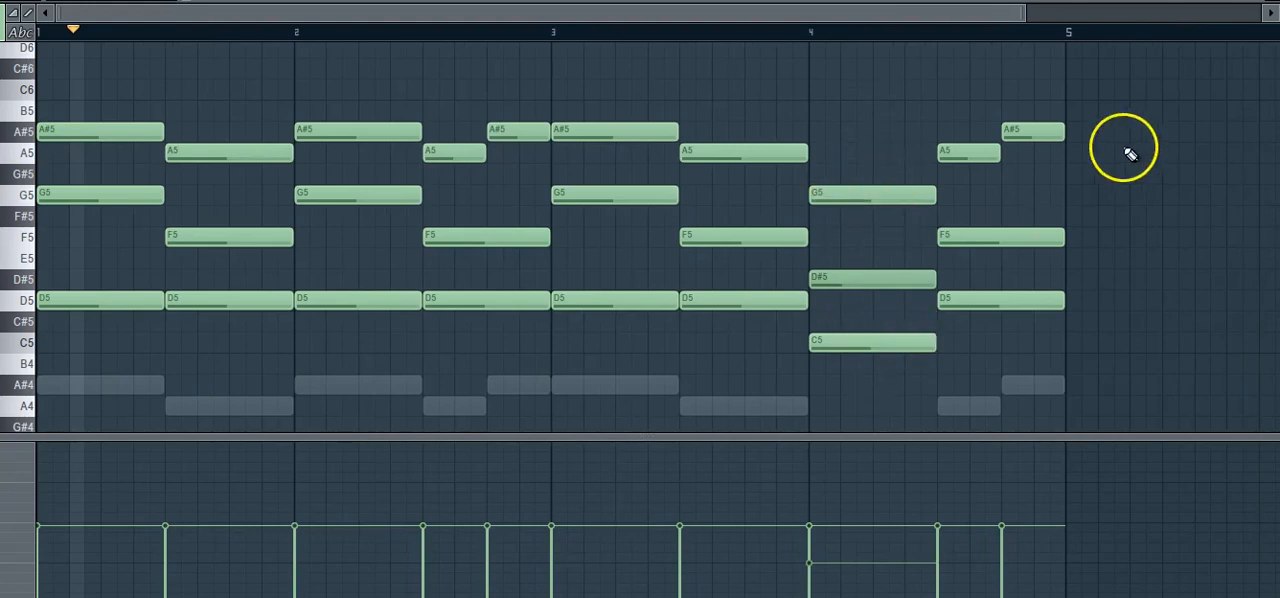
key("space")
key("space")
key("F6")
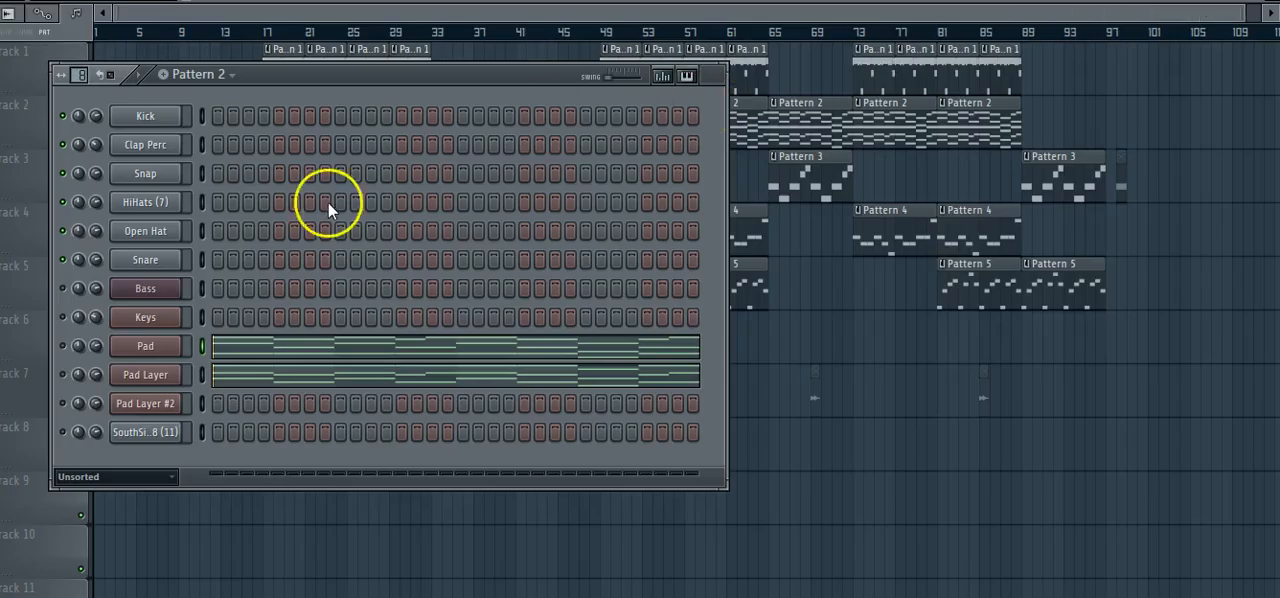
Enable the Pad channel and show its complete chord progression in the piano roll.
left_click(67, 342)
left_click(280, 324)
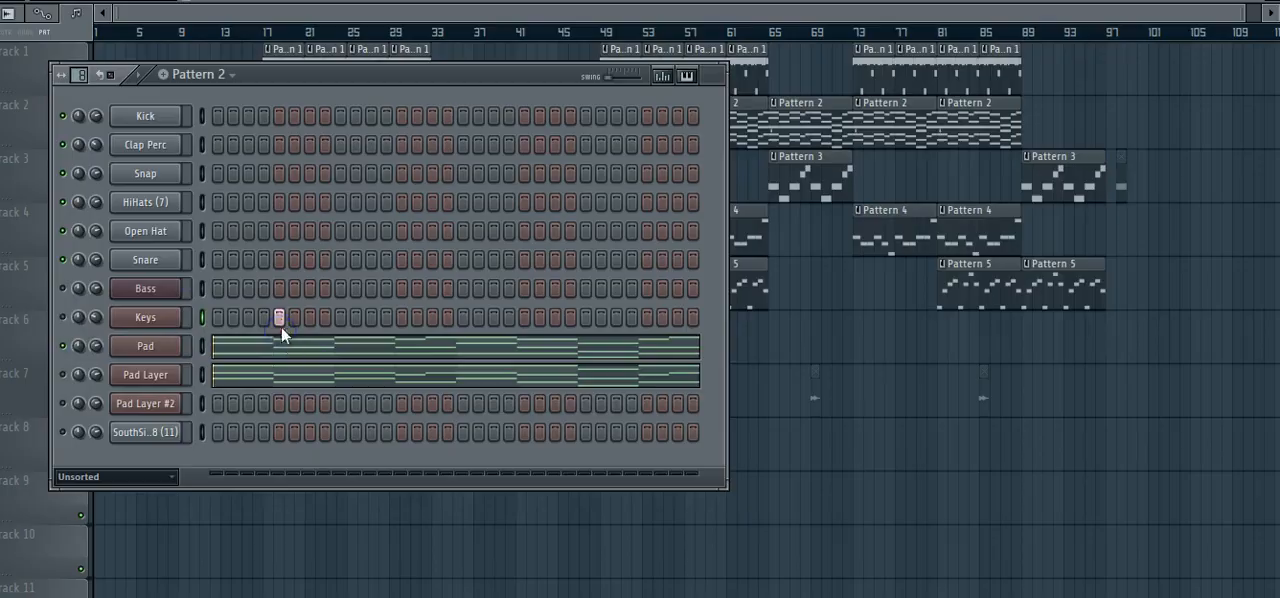
left_click(283, 341)
left_click_drag(144, 12, 1114, 12)
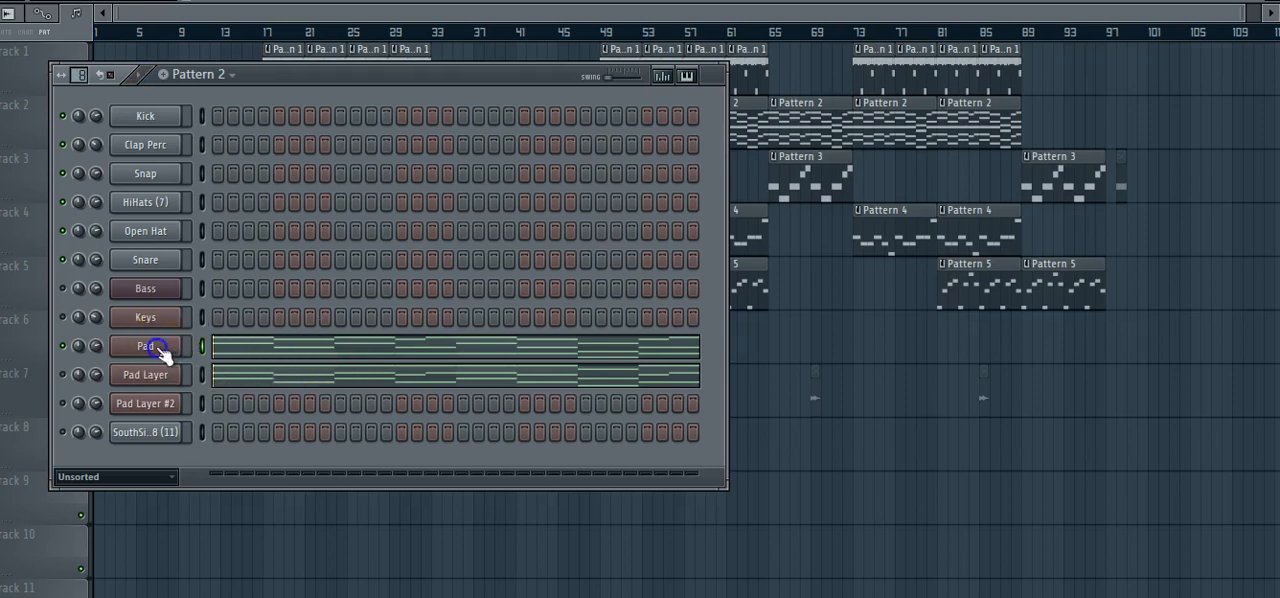
Check which Nexus preset the Pad channel uses, then close the plugin and its channel settings.
left_click(160, 347)
left_click_drag(654, 176, 635, 119)
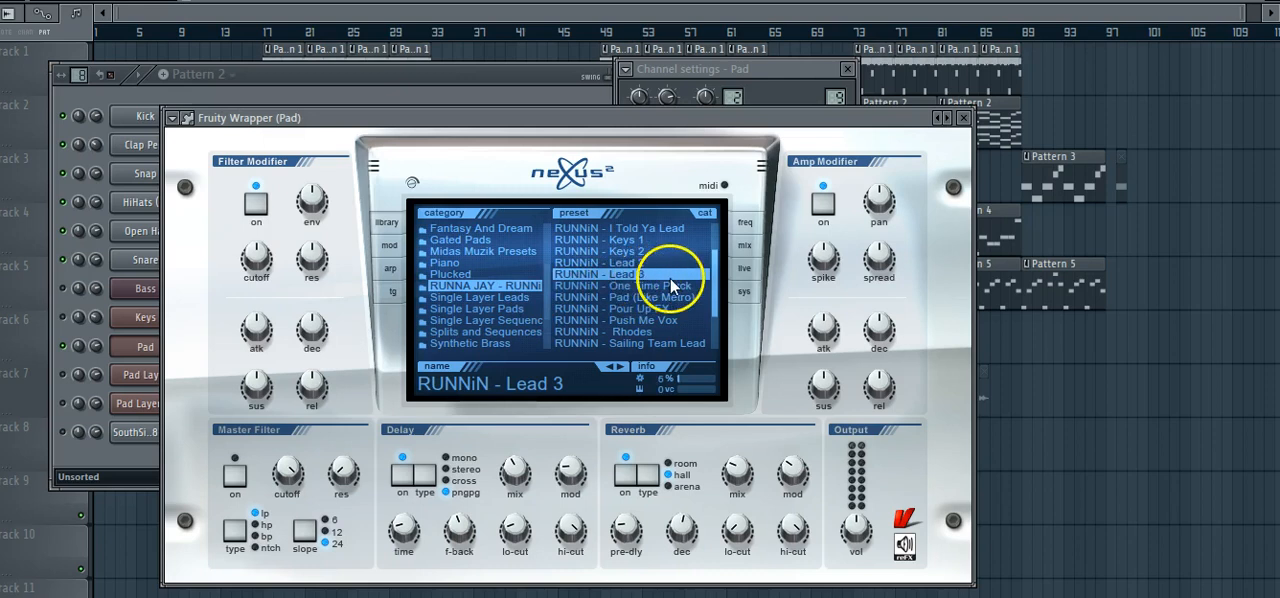
left_click(963, 117)
left_click(847, 69)
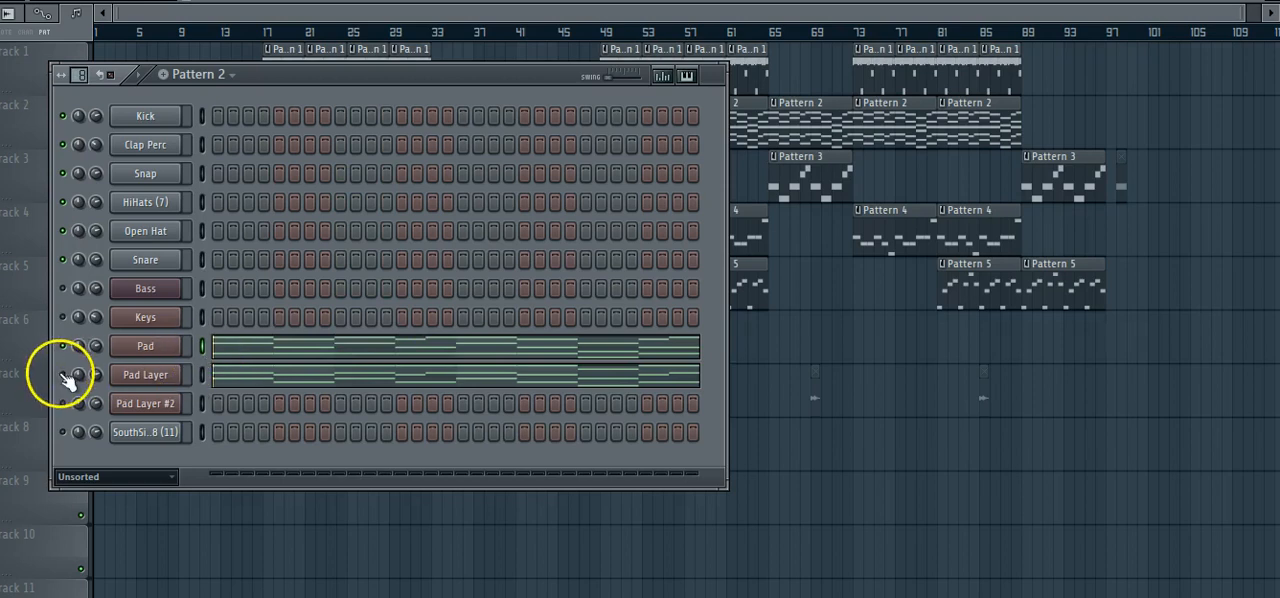
Check which Nexus preset the Pad Layer channel uses, close its windows and toggle the Pad channel's mute.
left_click(144, 376)
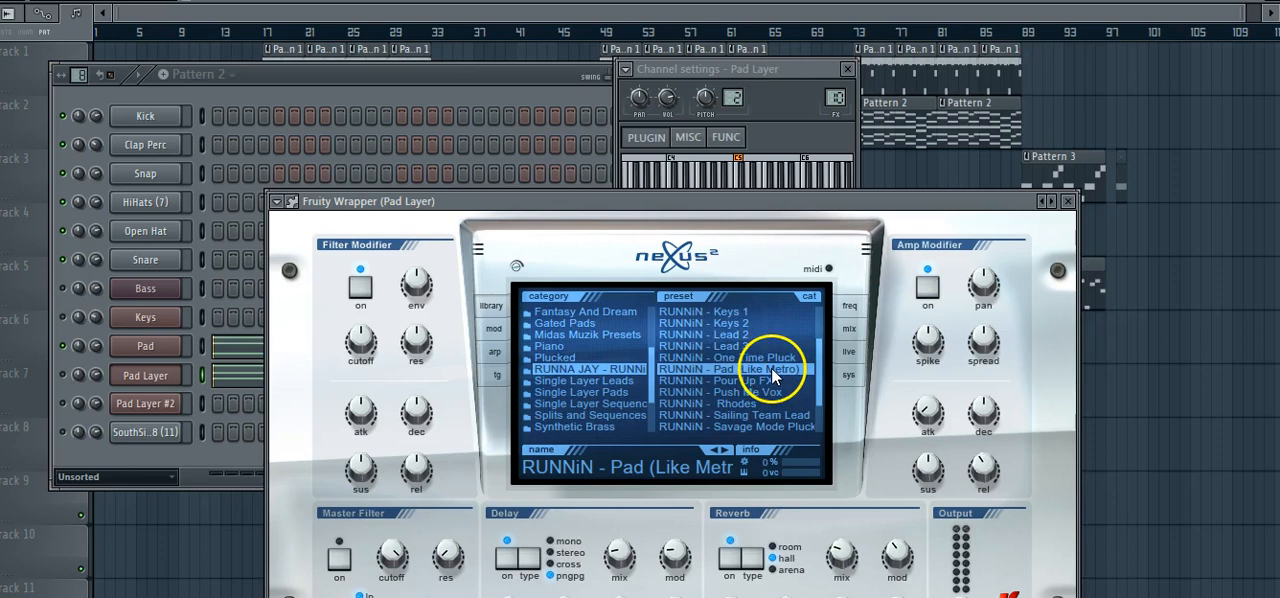
left_click(1068, 201)
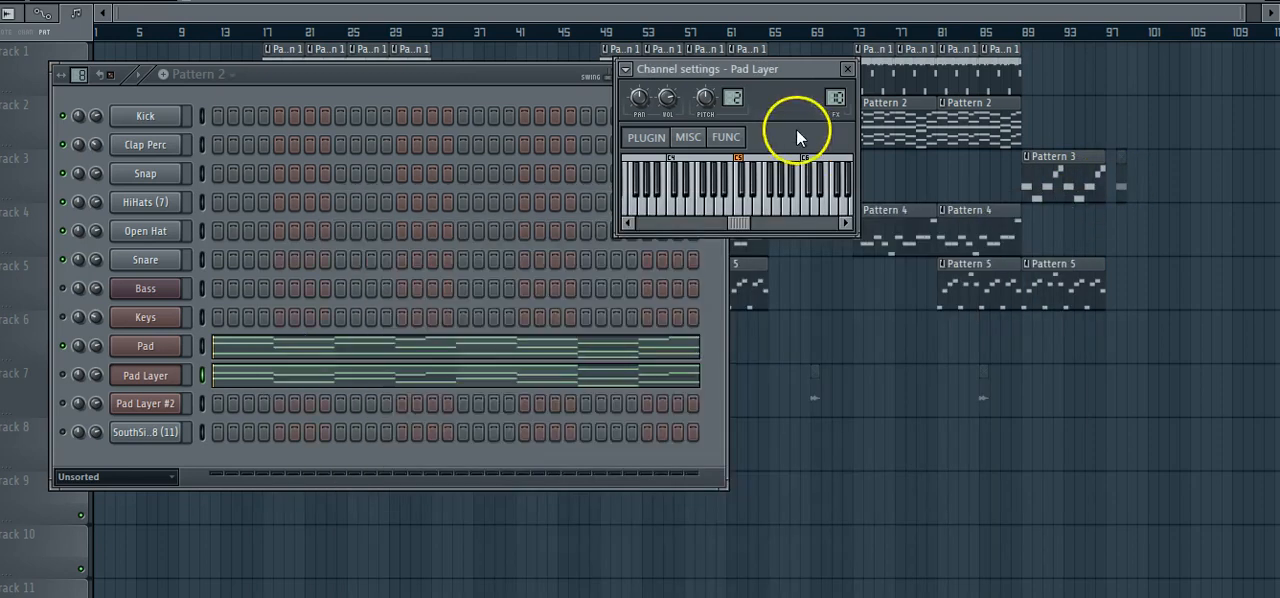
left_click(847, 69)
left_click(62, 346)
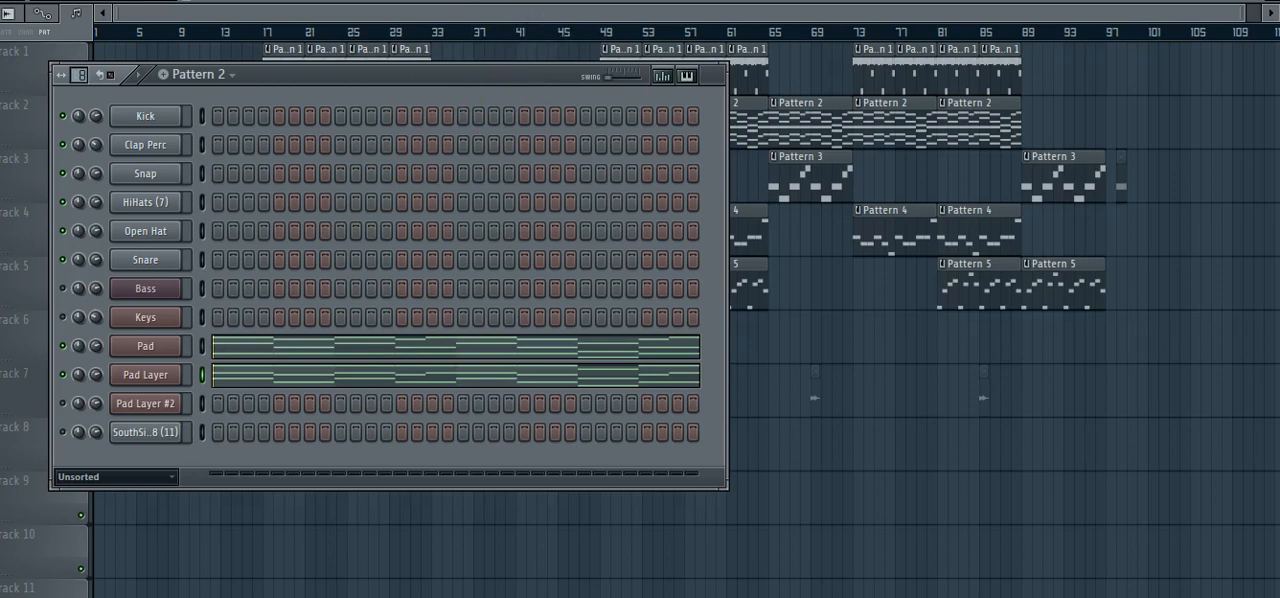
Switch to Pattern 3 and inspect the Bass channel's Harmor instrument settings, closing the plugin when done.
left_click(1045, 175)
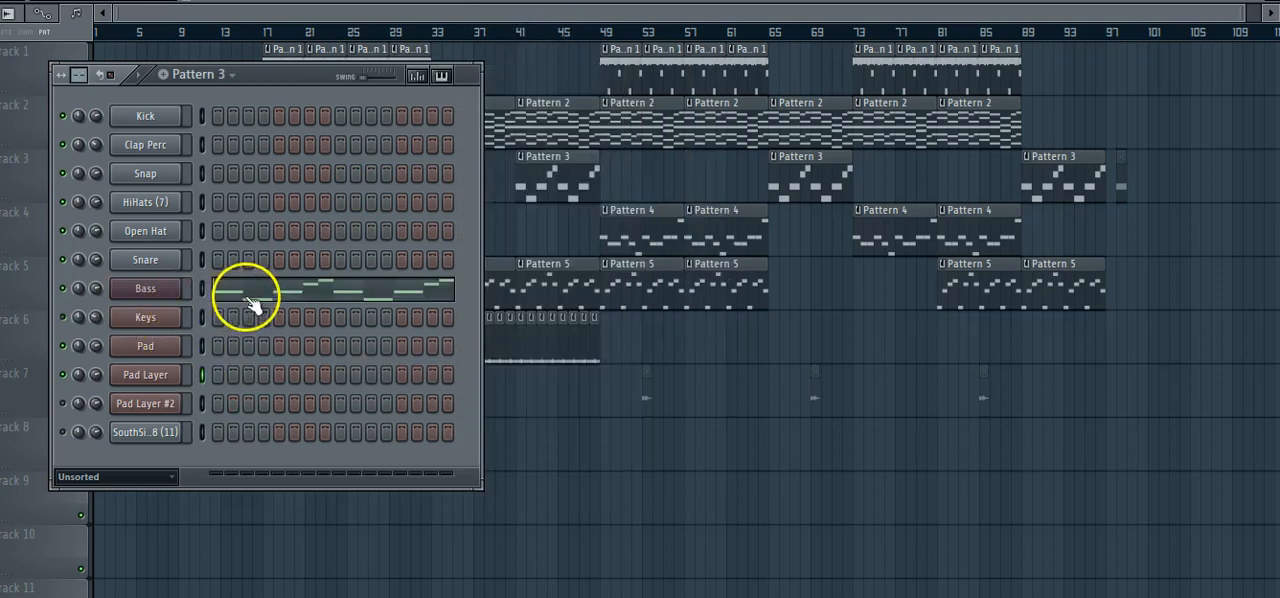
left_click(142, 292)
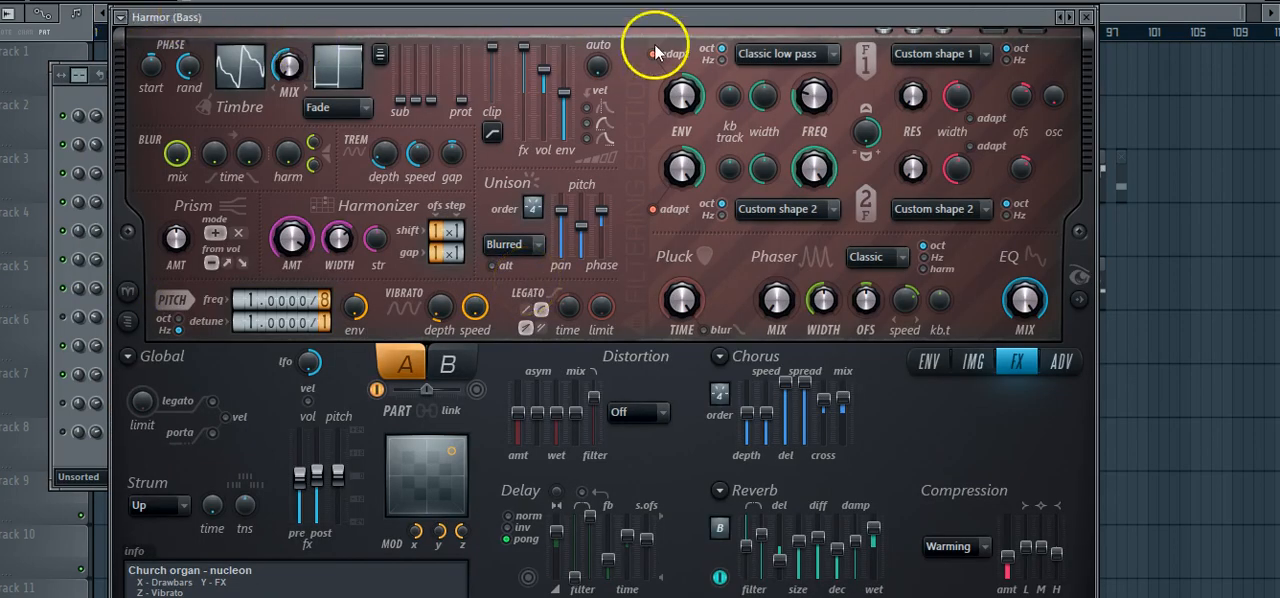
left_click(1088, 17)
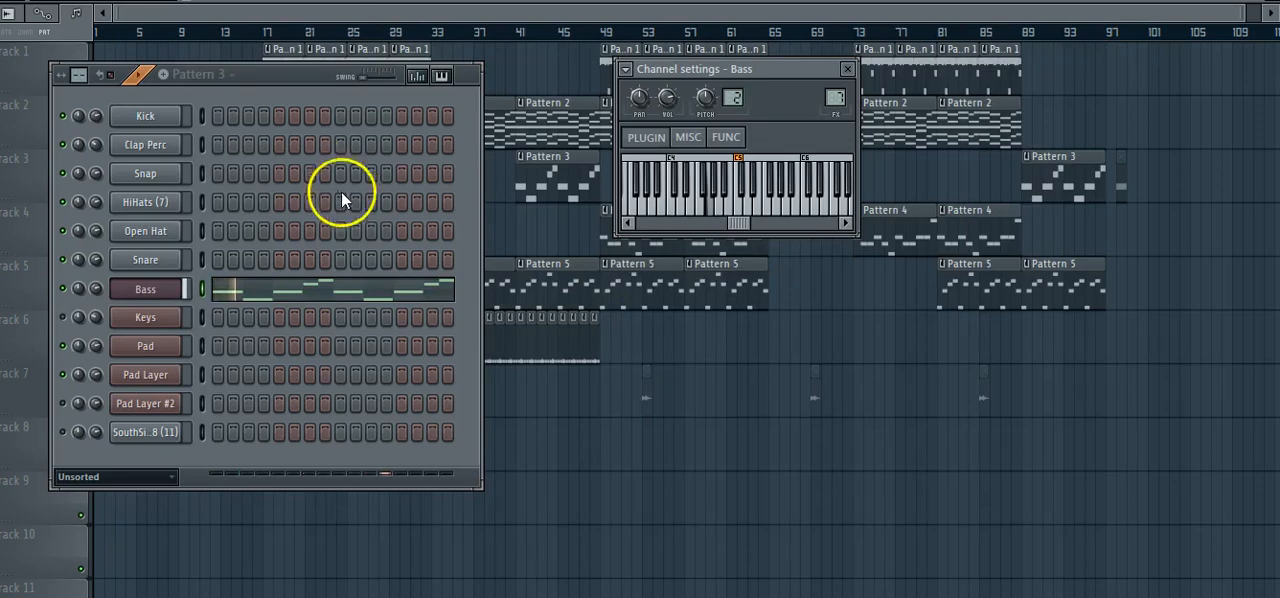
Show the Bass channel's full note sequence from Pattern 3 in the piano roll.
left_click(337, 288)
left_click_drag(146, 12, 1157, 12)
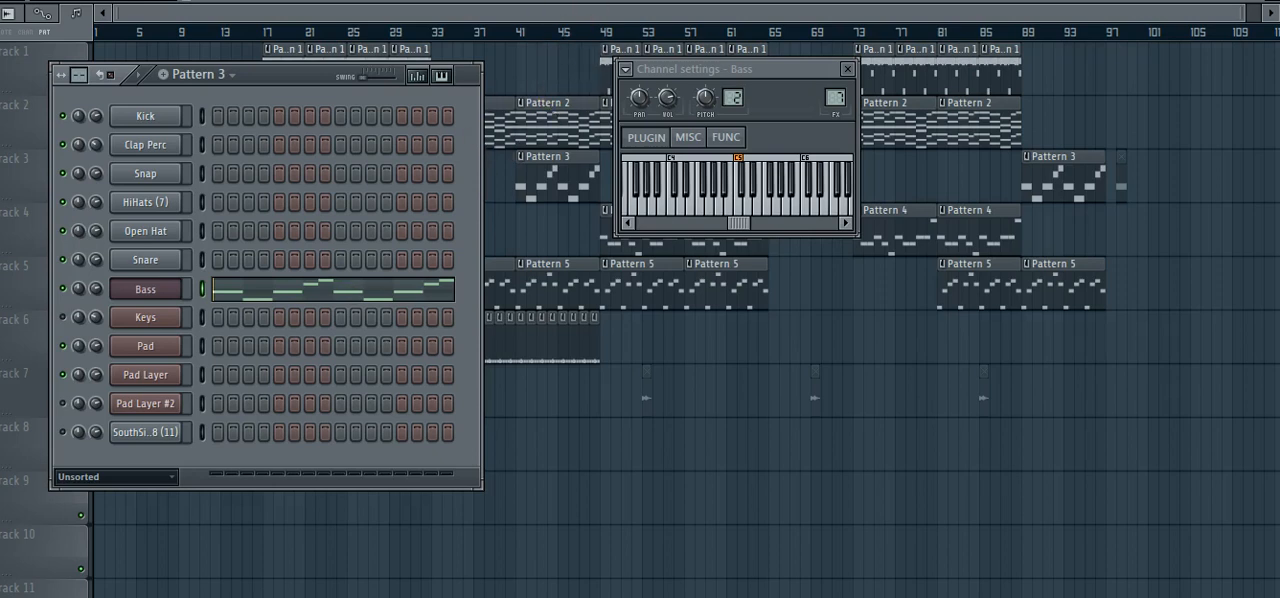
Switch to Pattern 4 and play the 808 channel's notes with the full sequence shown in the piano roll.
key("KP_Add")
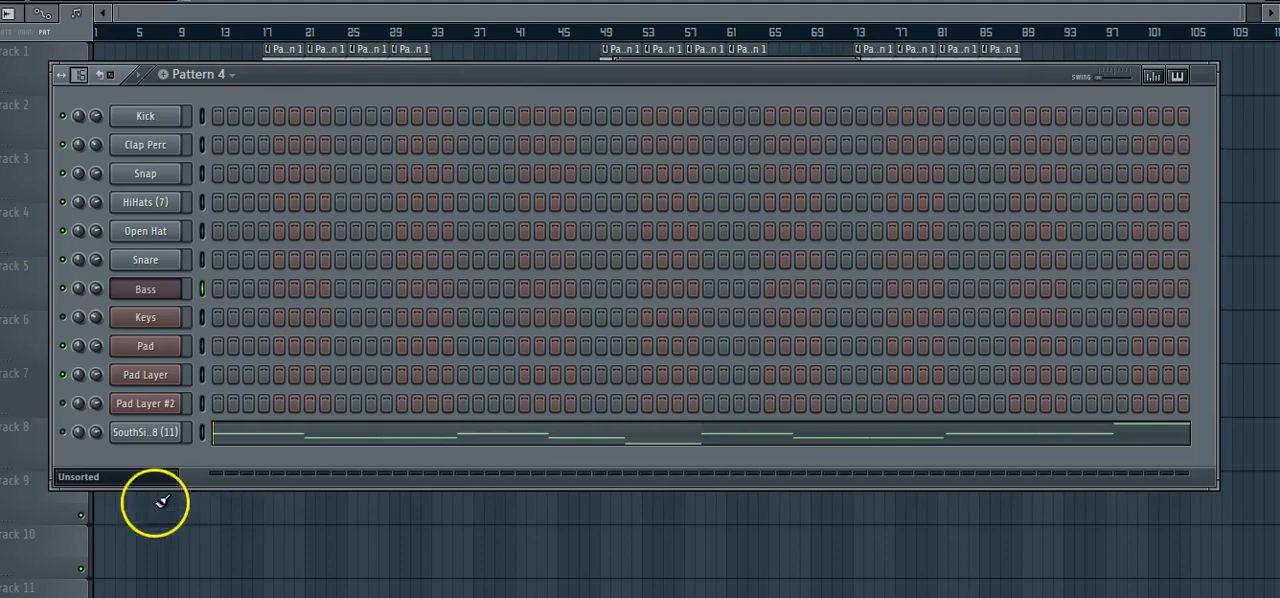
left_click(286, 440)
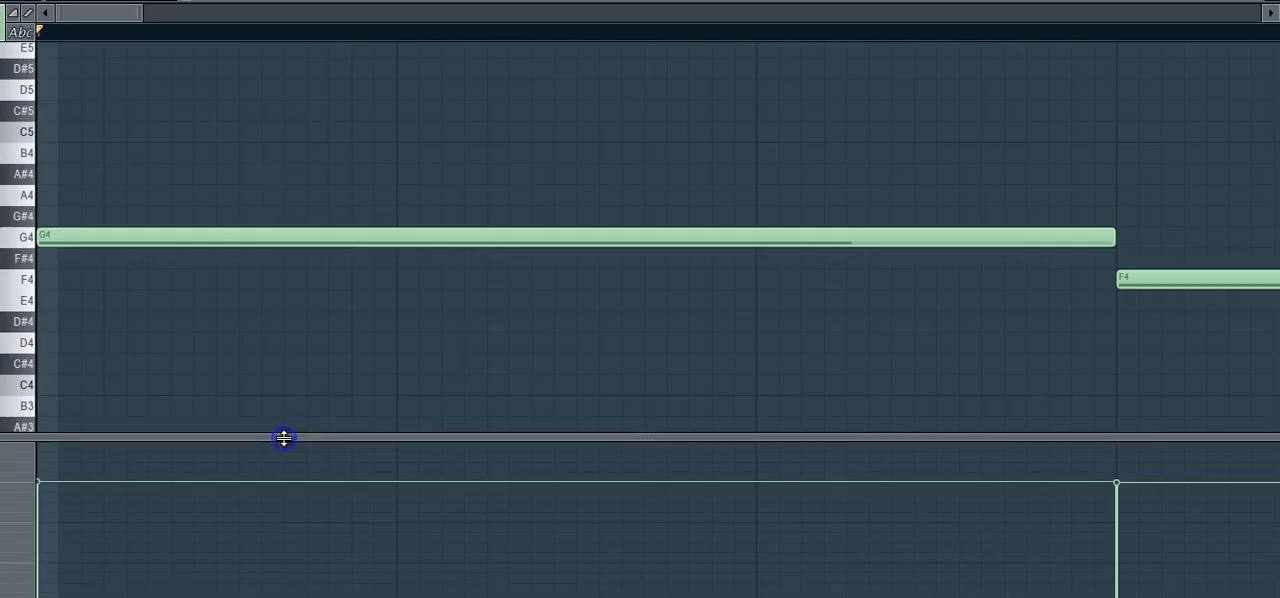
left_click_drag(143, 14, 1120, 14)
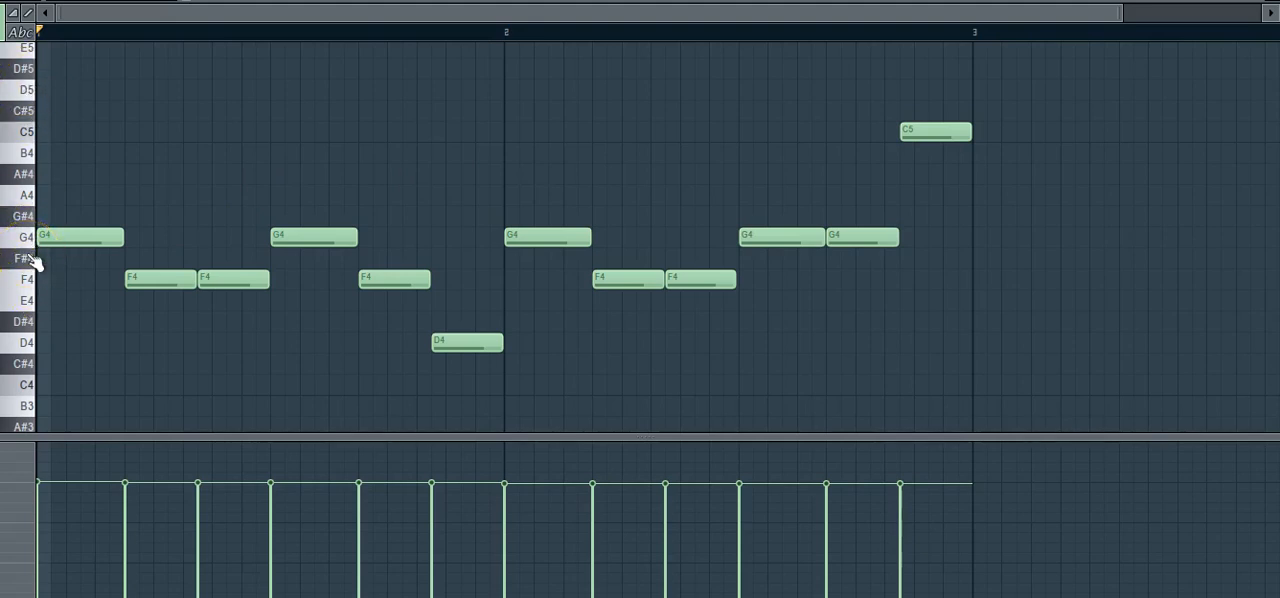
key("space")
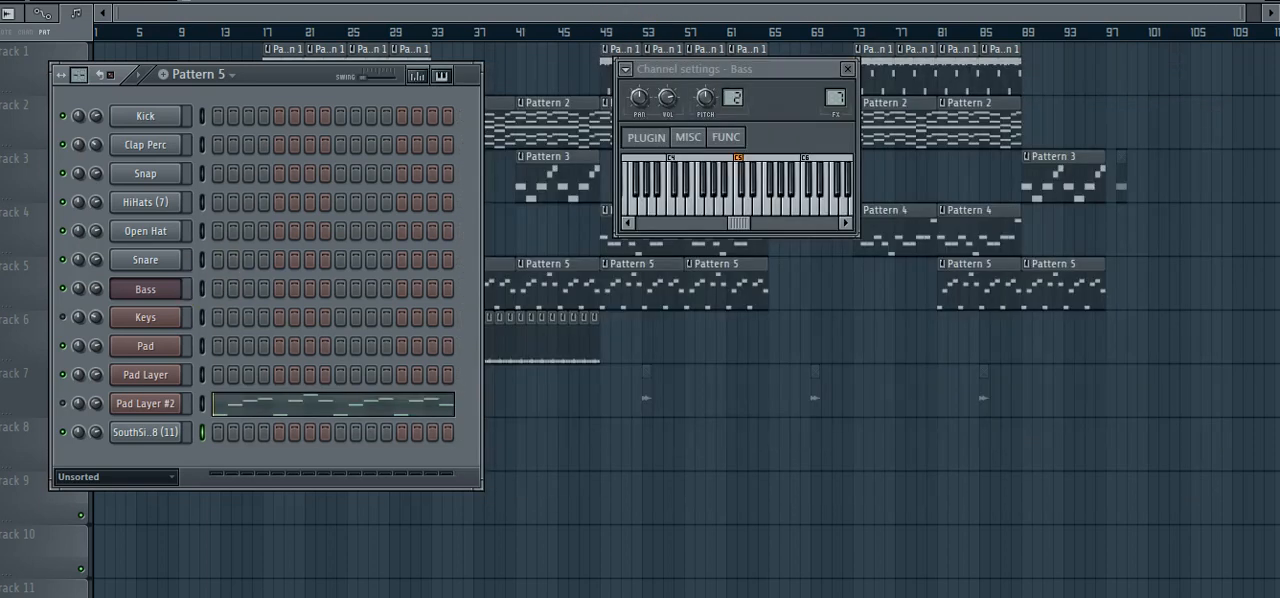
Unmute the Pad Layer #2 channel in Pattern 5 and view its full note sequence in the piano roll.
left_click(57, 406)
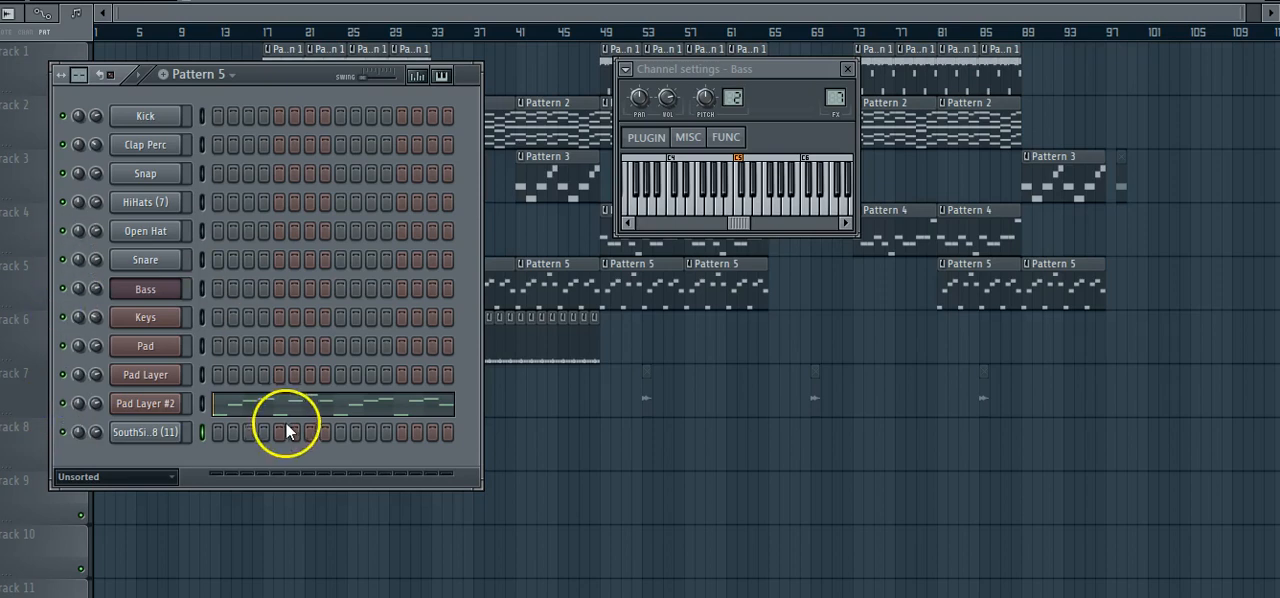
left_click(330, 403)
left_click_drag(142, 12, 1108, 12)
key("Escape")
Check which Nexus preset the Pad Layer #2 channel uses, then close the plugin and its channel settings.
left_click(125, 406)
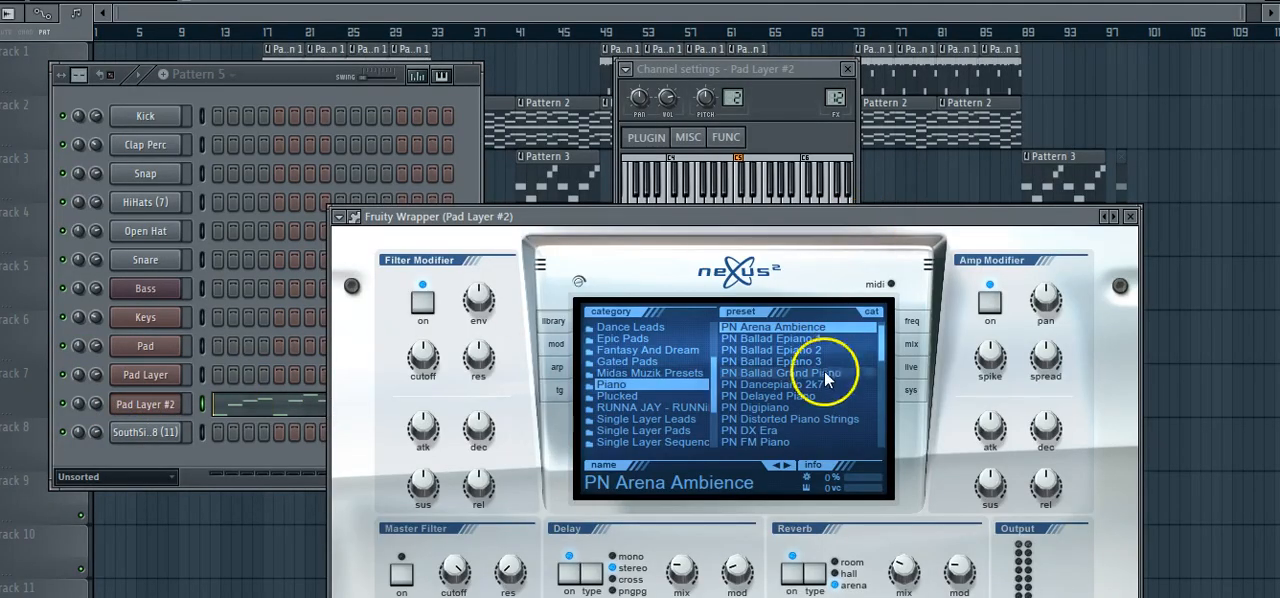
left_click(1131, 216)
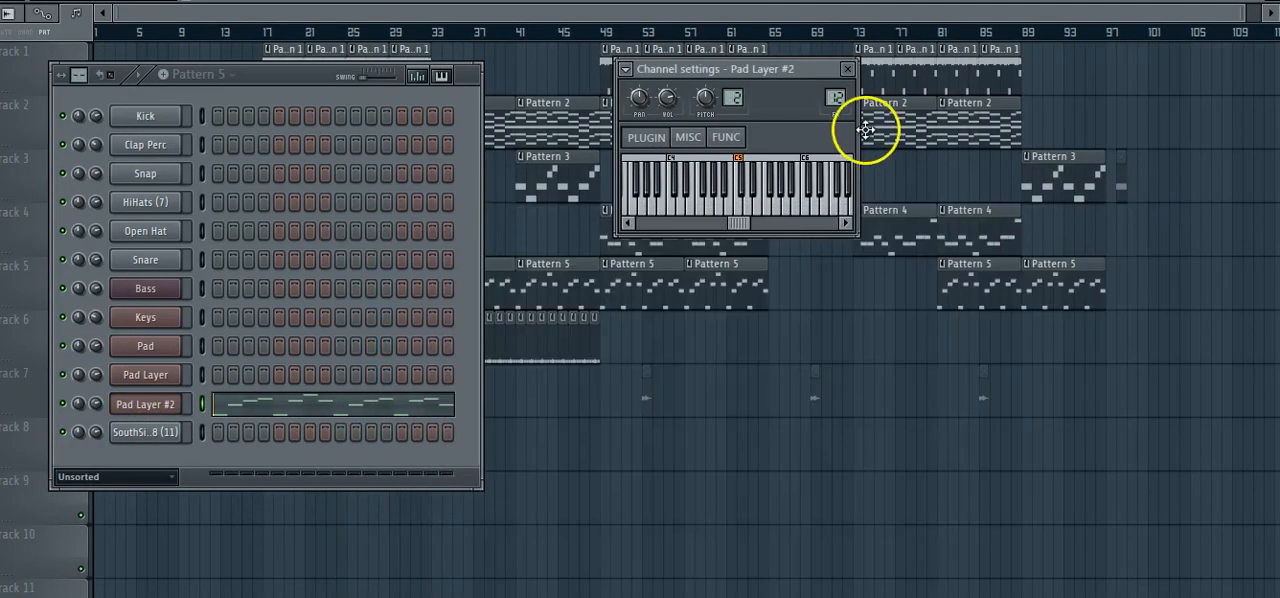
left_click(847, 69)
Play Pattern 5's Pad Layer #2 melody with all its notes in view in the piano roll, then stop playback.
left_click(233, 404)
left_click_drag(98, 13, 38, 32)
left_click_drag(137, 13, 1115, 12)
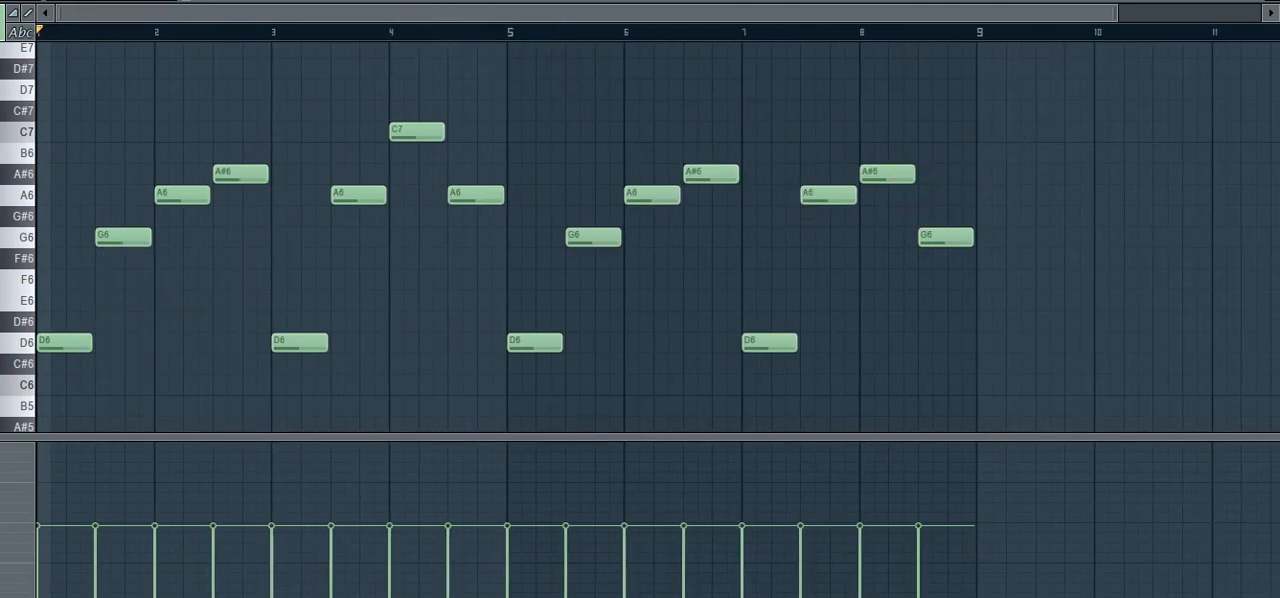
key("space")
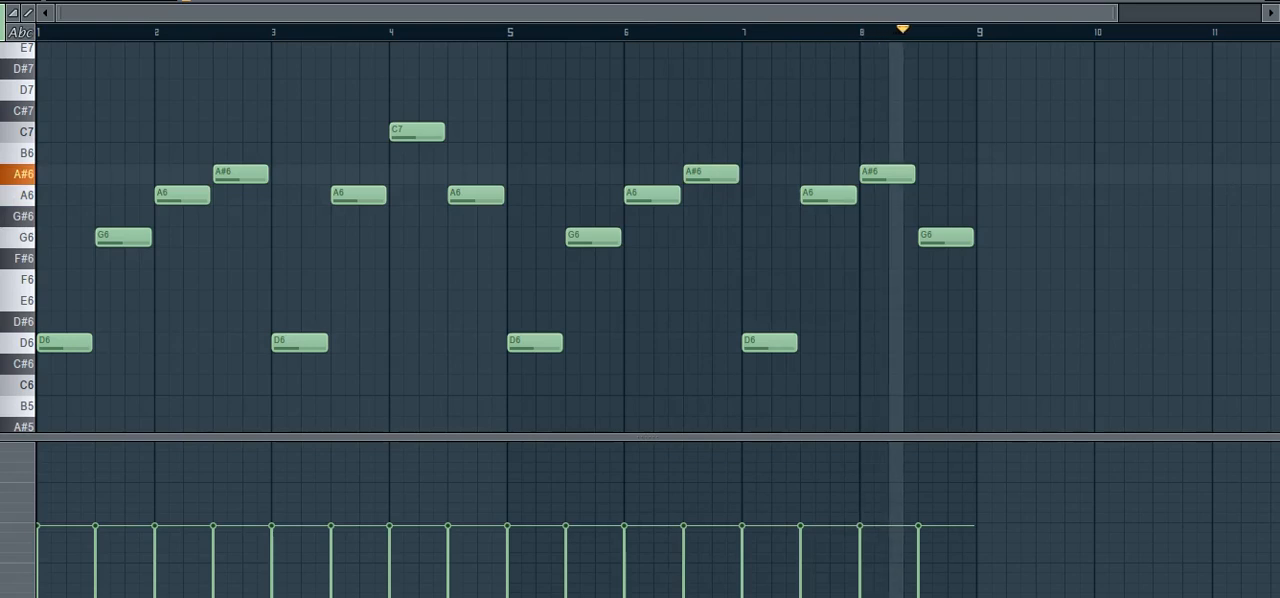
key("space")
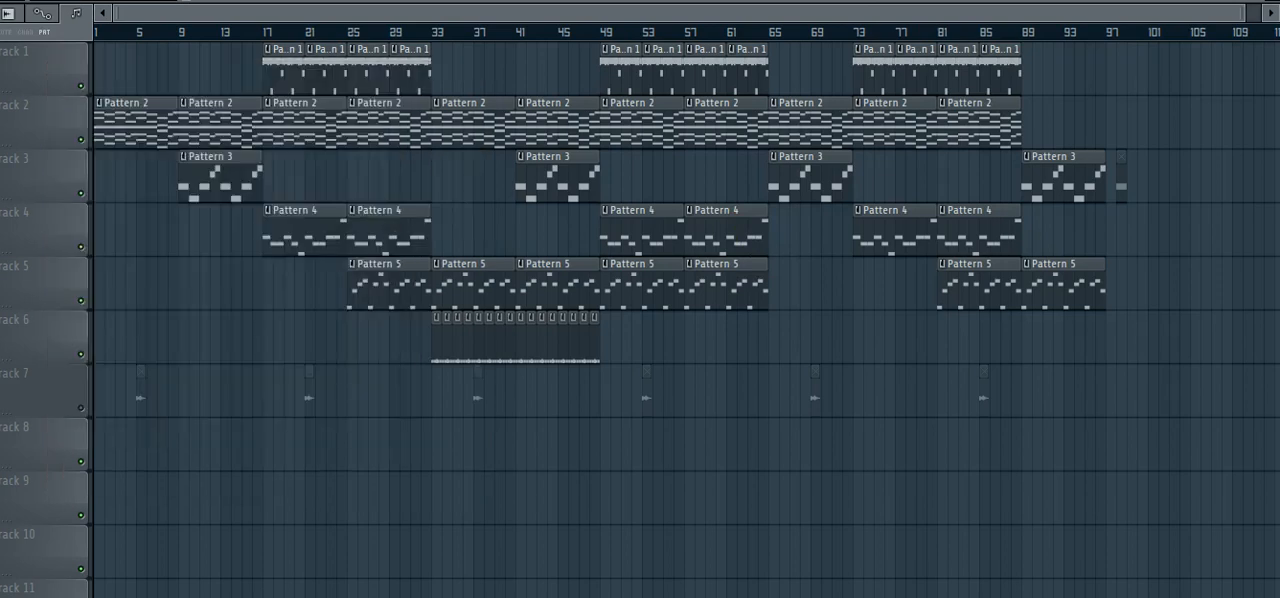
Inspect the Maximus effect on the mixer's Master track, then close the plugin and the mixer.
key("F9")
left_click_drag(806, 392, 814, 172)
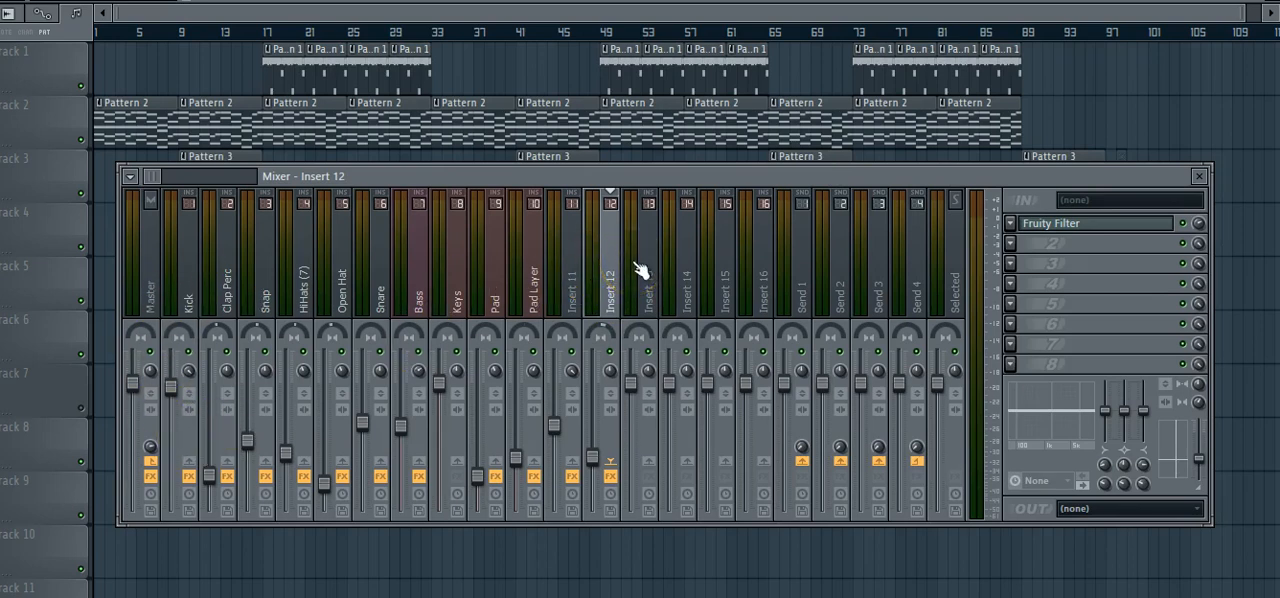
left_click_drag(607, 178, 600, 235)
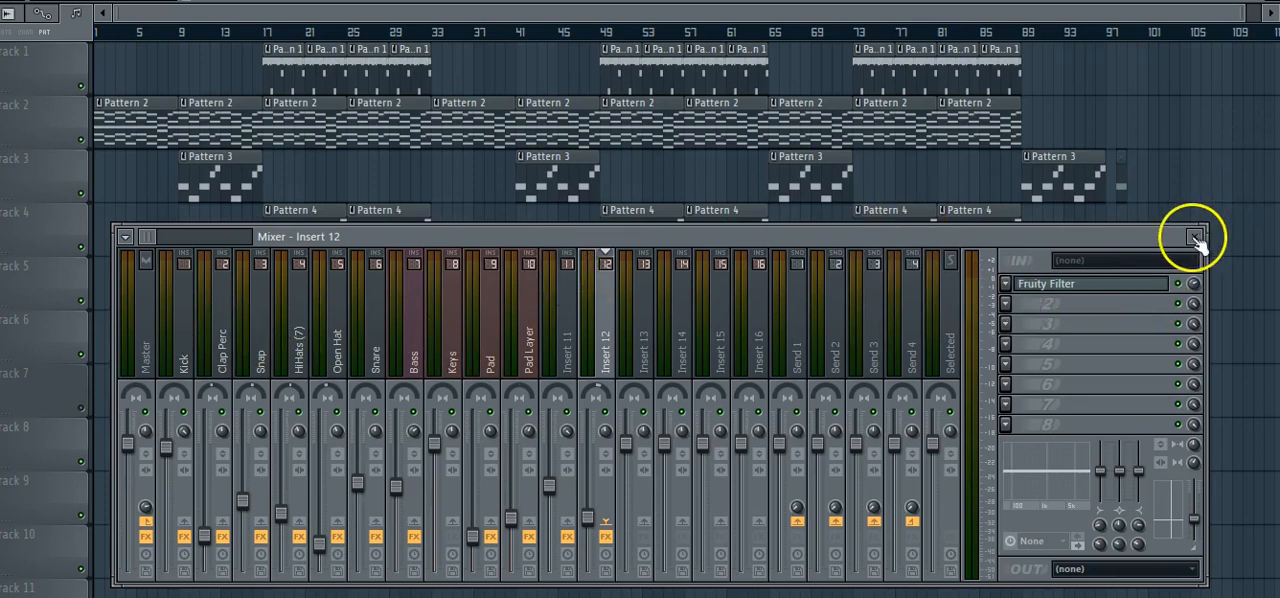
left_click(141, 345)
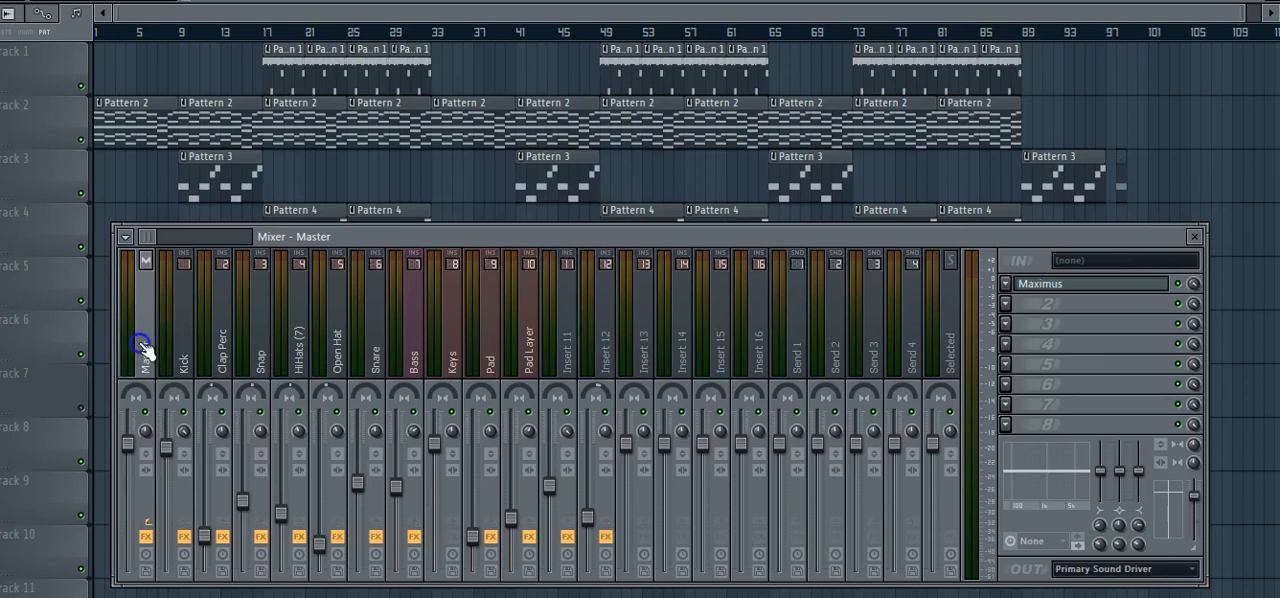
left_click(1056, 286)
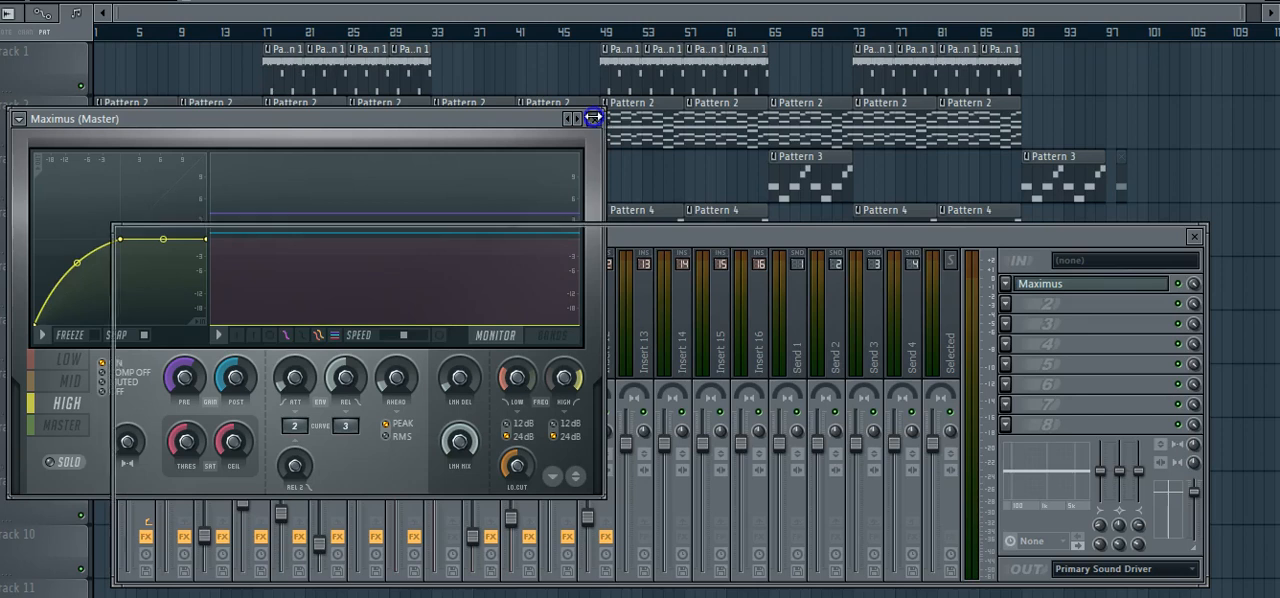
left_click(598, 121)
left_click(1194, 237)
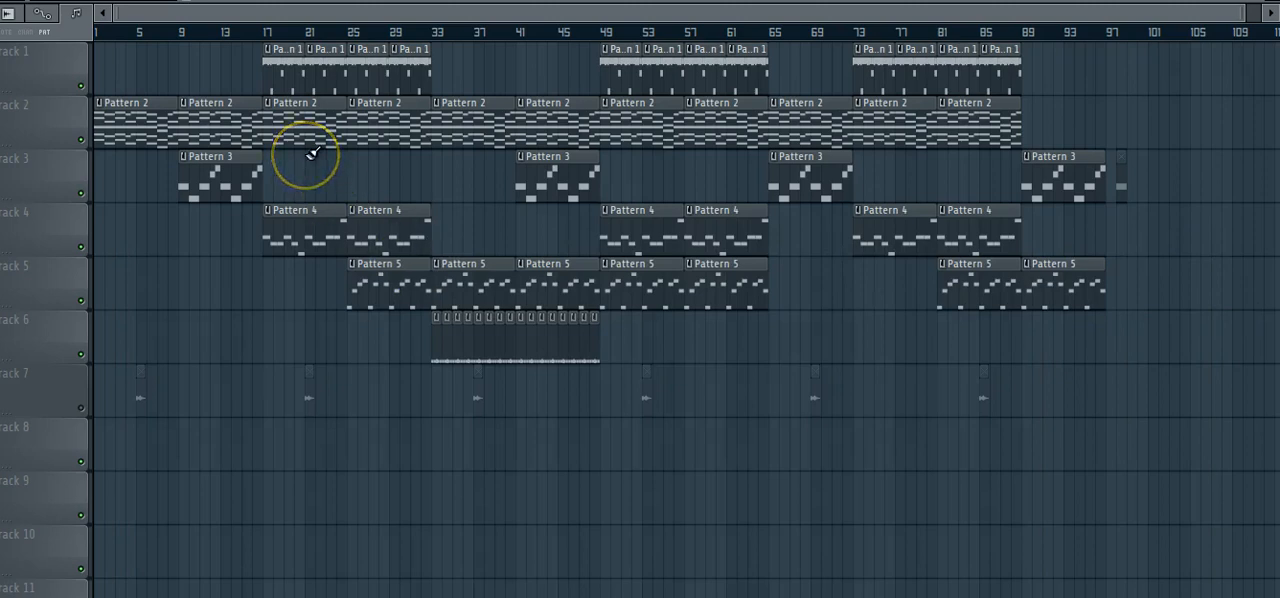
Play the full playlist arrangement, check the mixer levels during playback, then close the mixer and stop the song.
key("space")
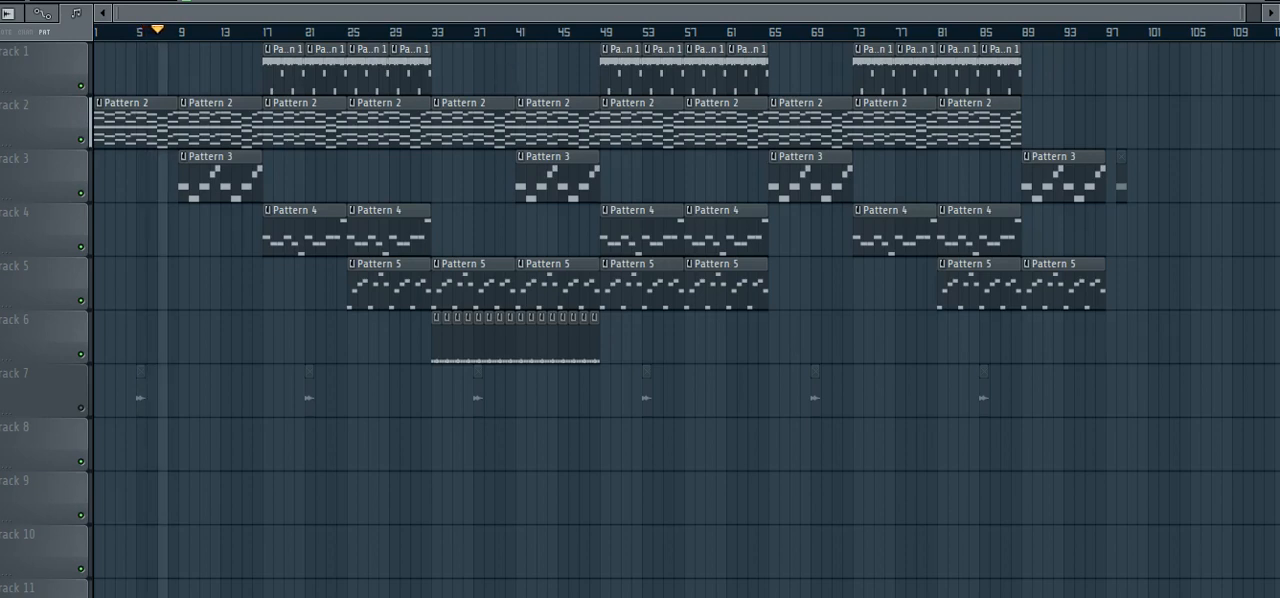
key("F9")
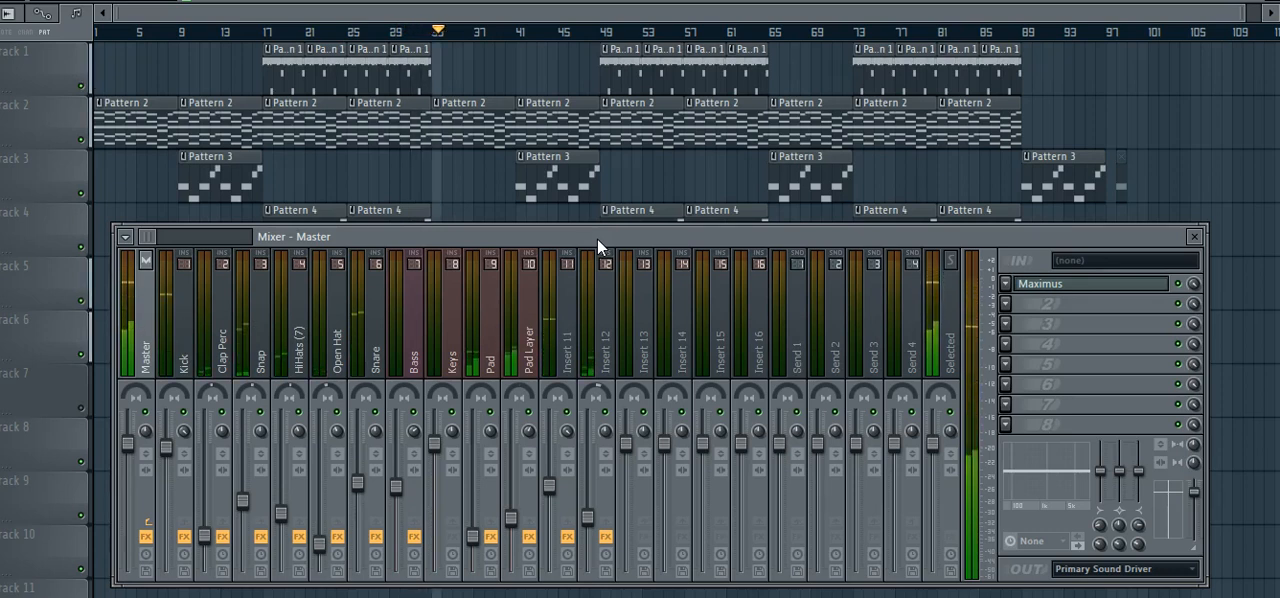
left_click(597, 238)
left_click_drag(597, 238, 596, 331)
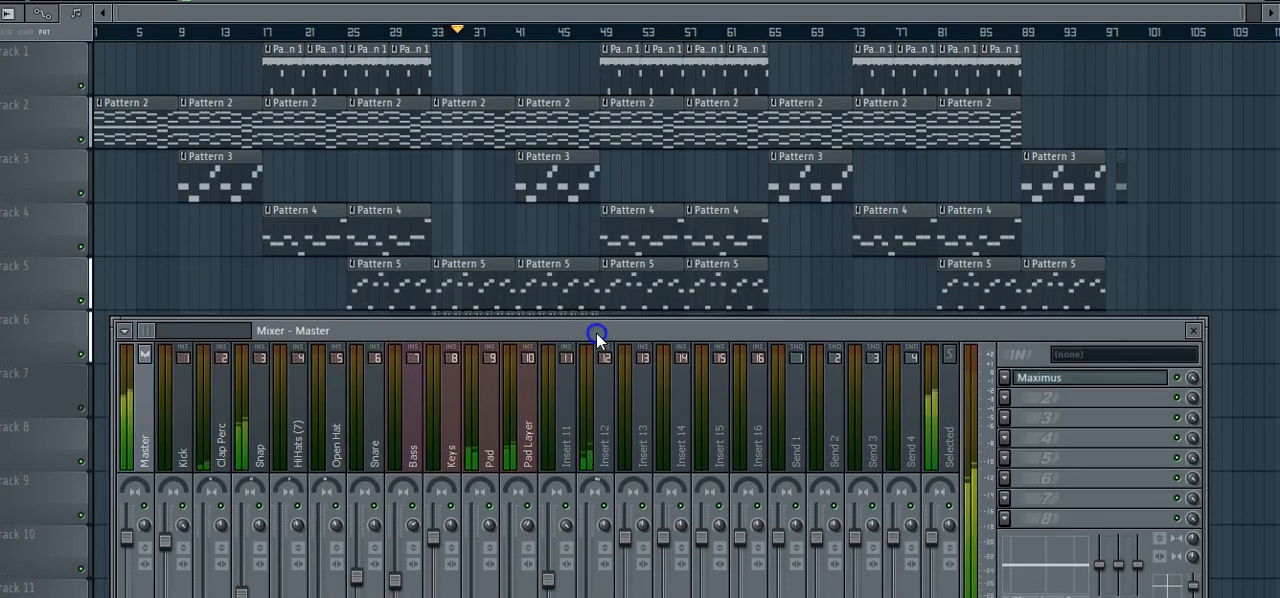
left_click(1193, 330)
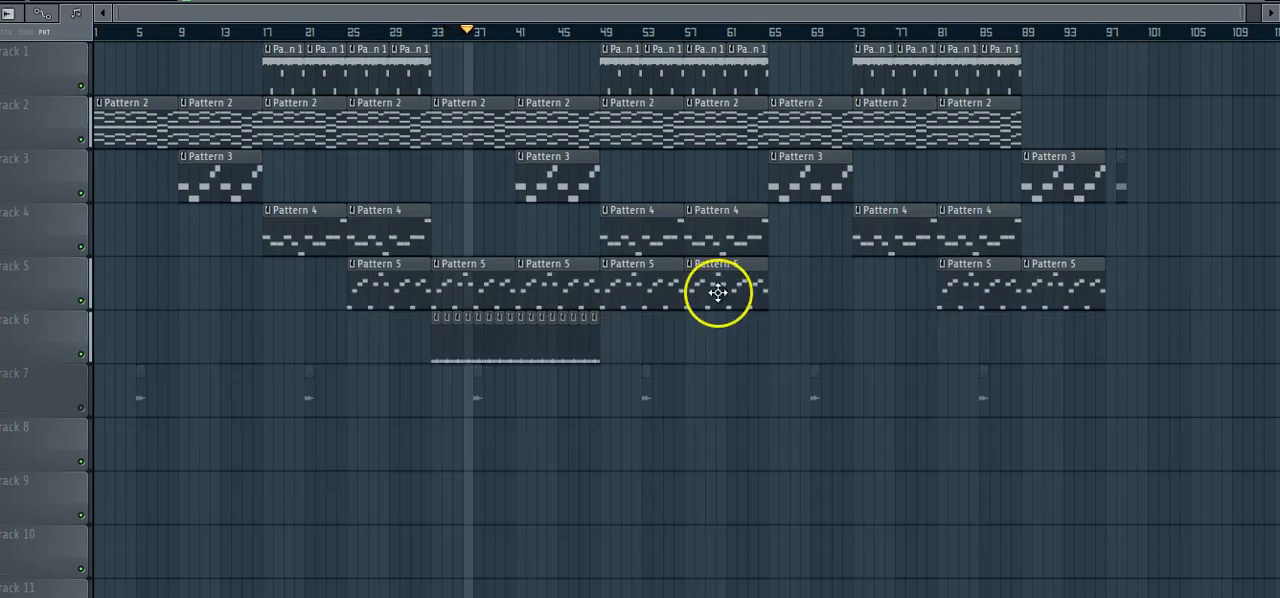
key("space")
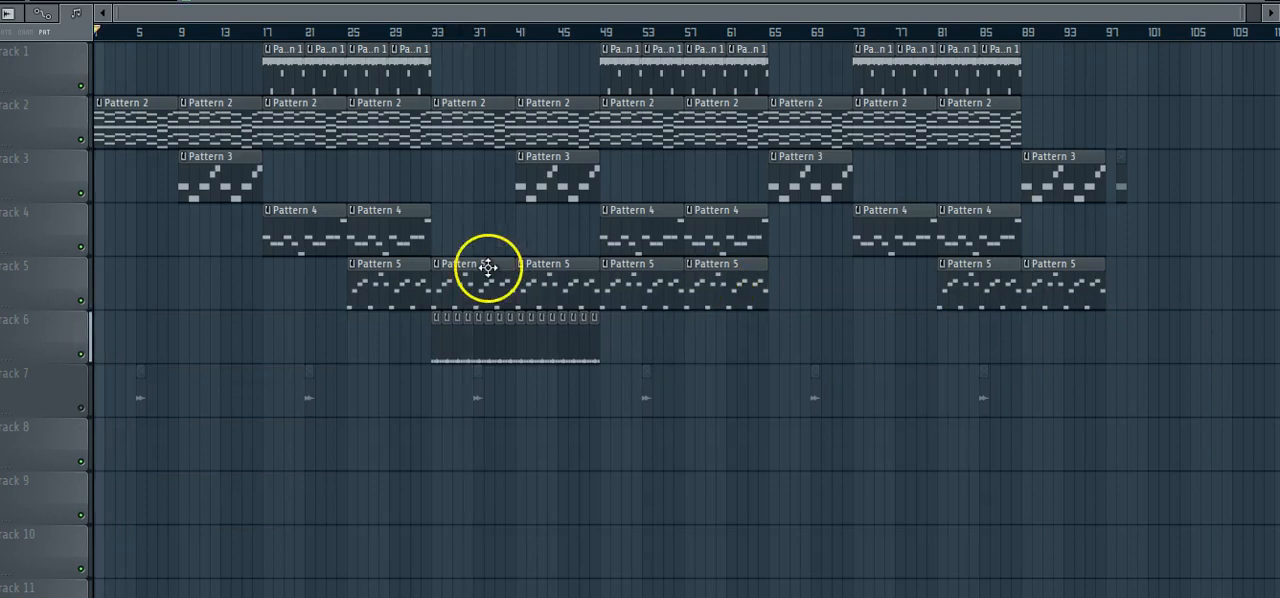
Review the mixer's track levels and Master effects with playback stopped, then close the mixer.
key("F9")
left_click_drag(720, 302, 706, 161)
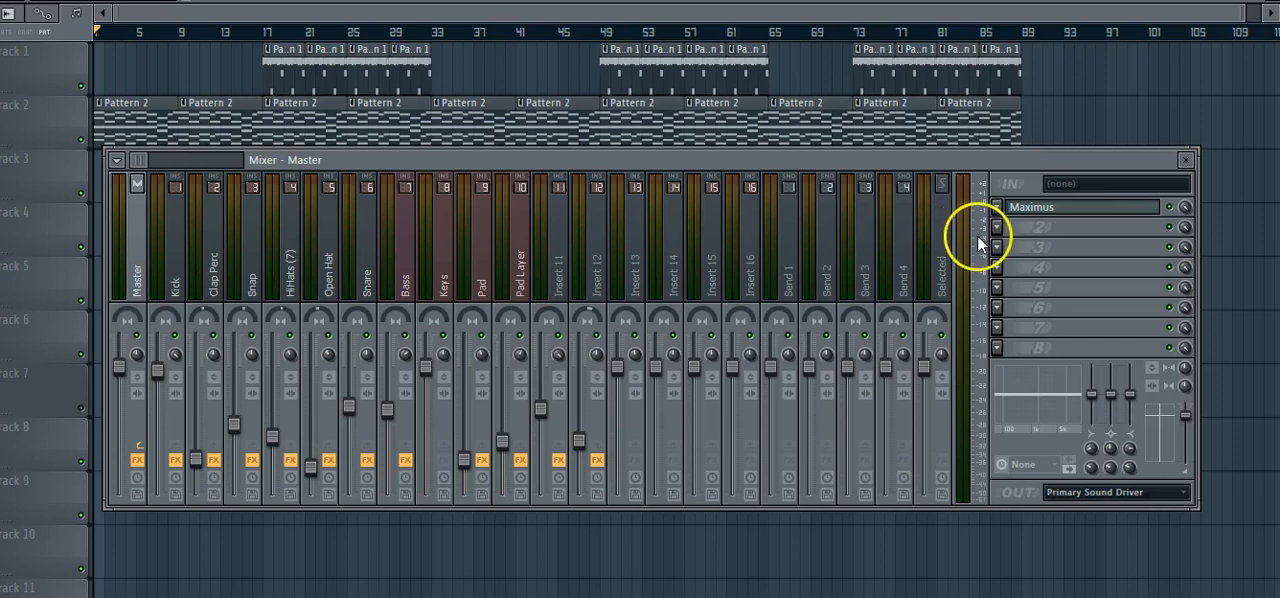
left_click(1187, 160)
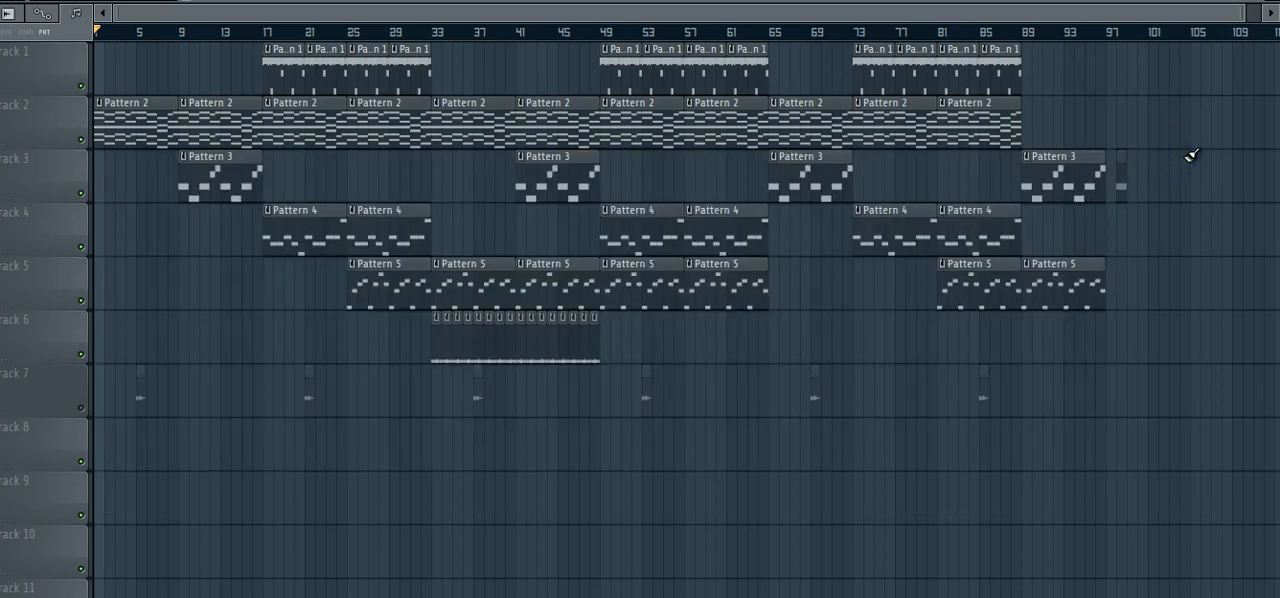